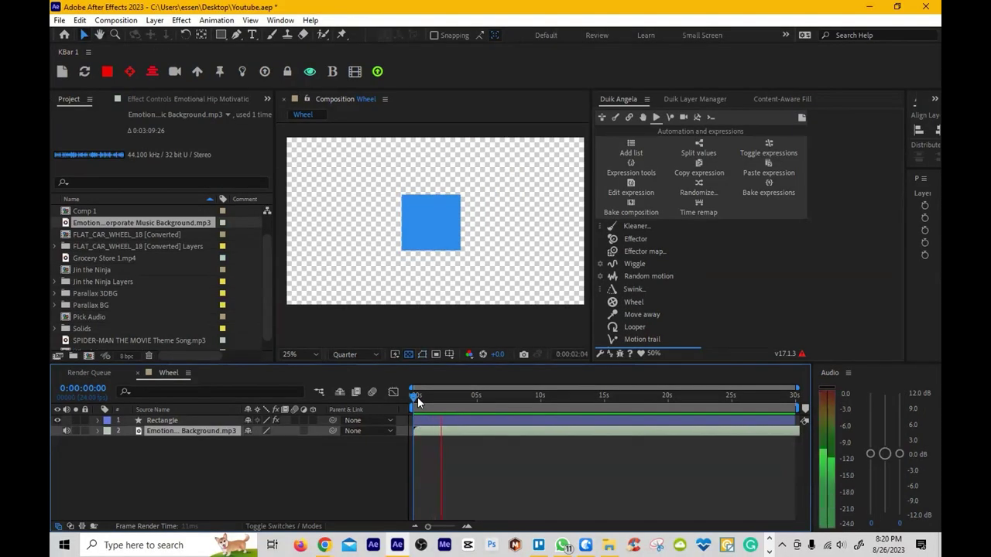
- Stop the music preview so the Wheel composition sits back at 0:00:00:00
{"action": "key", "text": "space"}
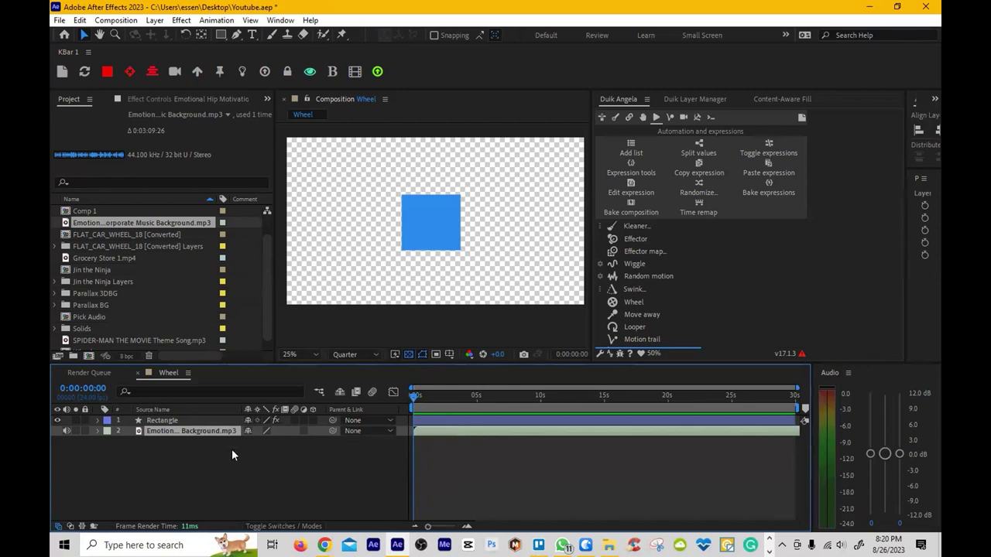
- Keyframe the Rectangle's Position rising from 932,550 to 932,250 by 0:00:02:21
{"action": "left_click", "coordinate": [178, 421]}
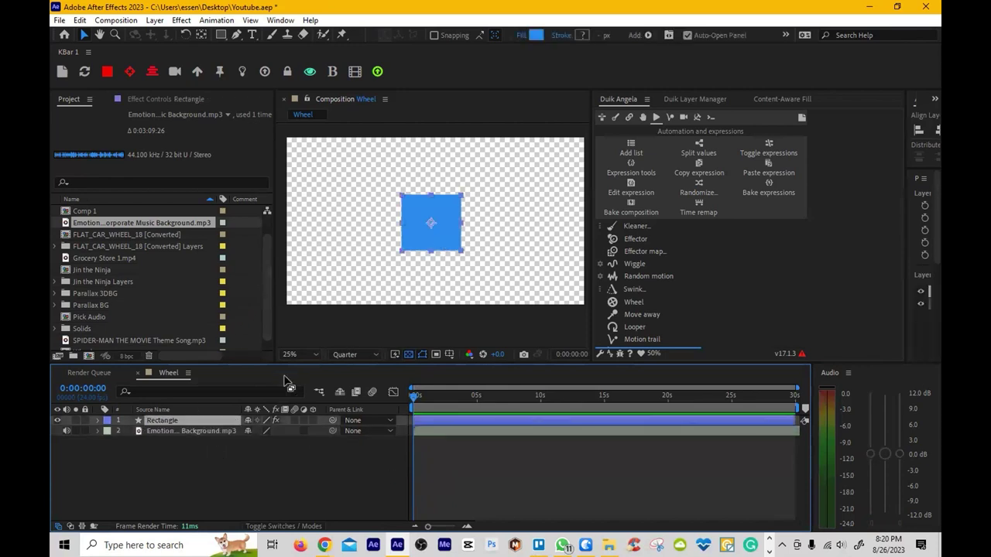
{"action": "key", "text": "alt+shift+p"}
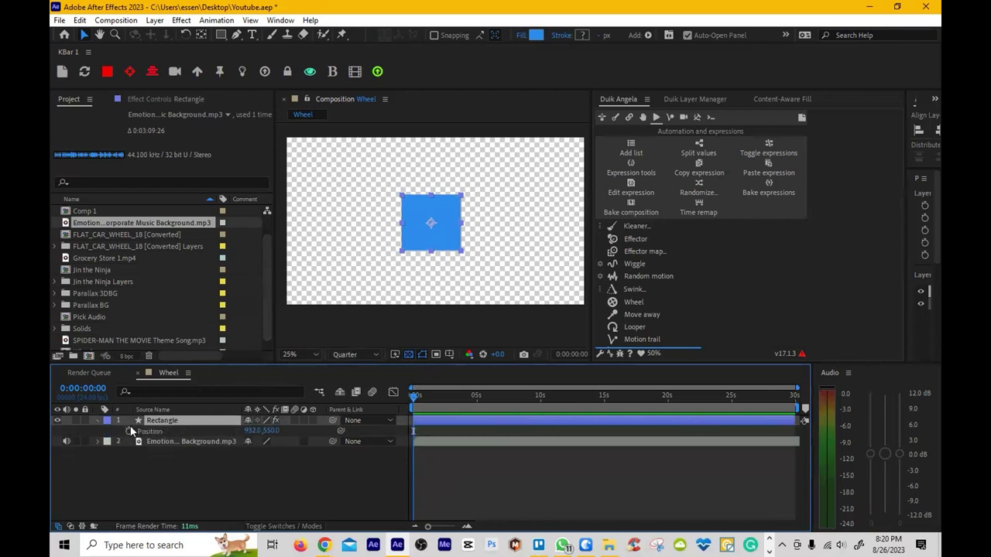
{"action": "left_click", "coordinate": [449, 398]}
{"action": "left_click_drag", "start_coordinate": [457, 231], "coordinate": [454, 184]}
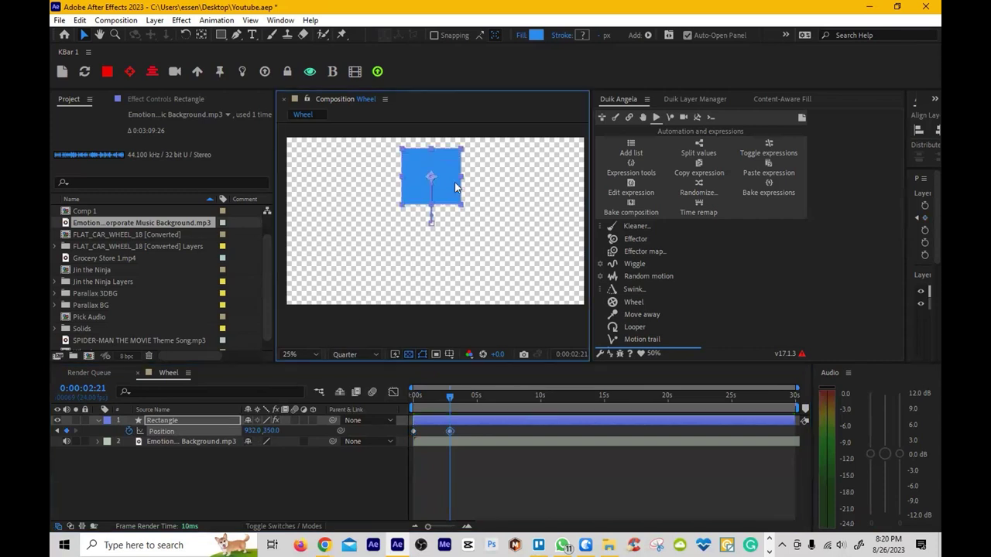
- Keyframe the Rectangle's Rotation to 19° at 0:00:02:21 and filter its properties for 'color'
{"action": "key", "text": "alt+shift+r"}
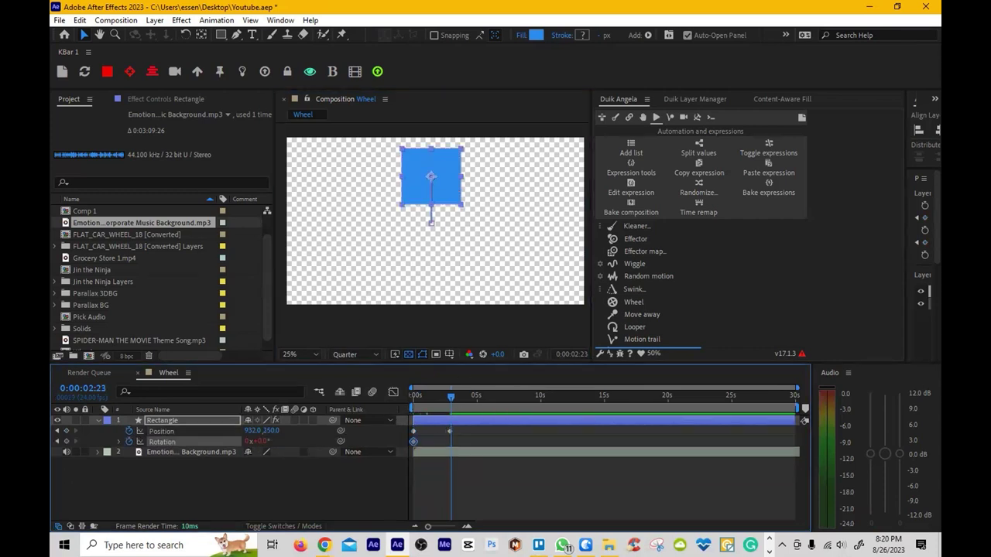
{"action": "left_click", "coordinate": [57, 432]}
{"action": "mouse_move", "coordinate": [268, 443]}
{"action": "left_mouse_down"}
{"action": "mouse_move", "coordinate": [284, 442]}
{"action": "mouse_move", "coordinate": [272, 442]}
{"action": "left_mouse_up"}
{"action": "left_click", "coordinate": [155, 393]}
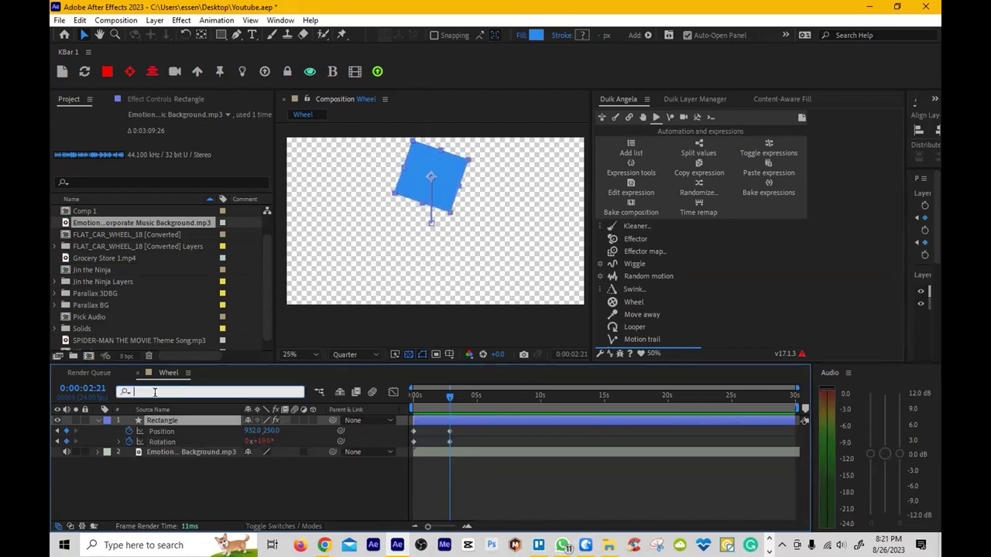
{"action": "type", "text": "color"}
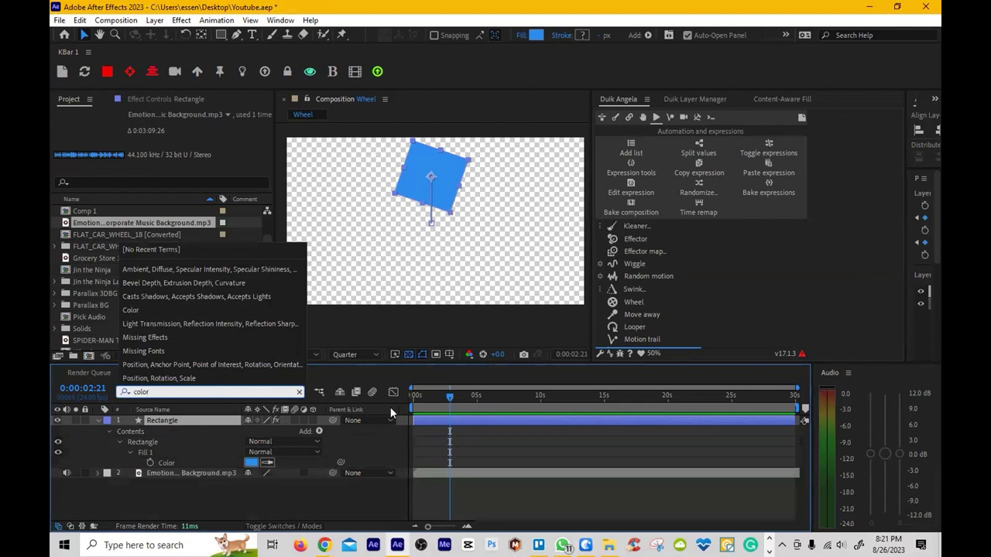
- Link the Rectangle's Position to a new Duik Pick audio connector and open its AC.Settings precomp
{"action": "left_click", "coordinate": [453, 412]}
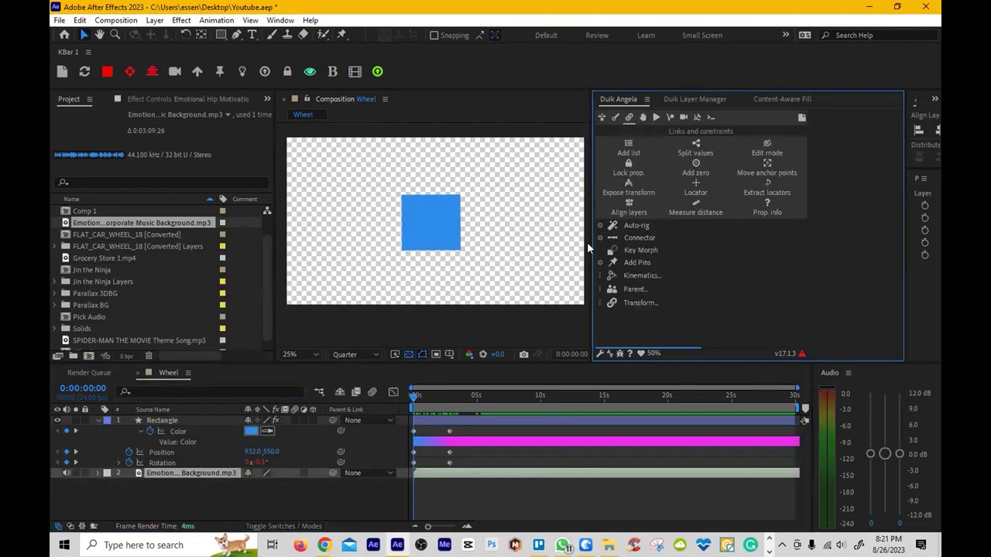
{"action": "left_click", "coordinate": [597, 237]}
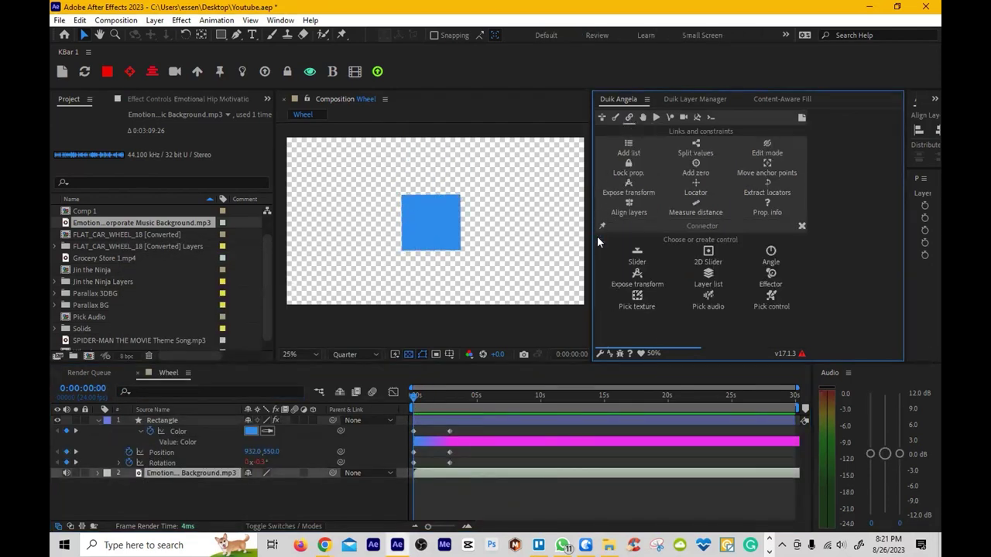
{"action": "left_click", "coordinate": [708, 302]}
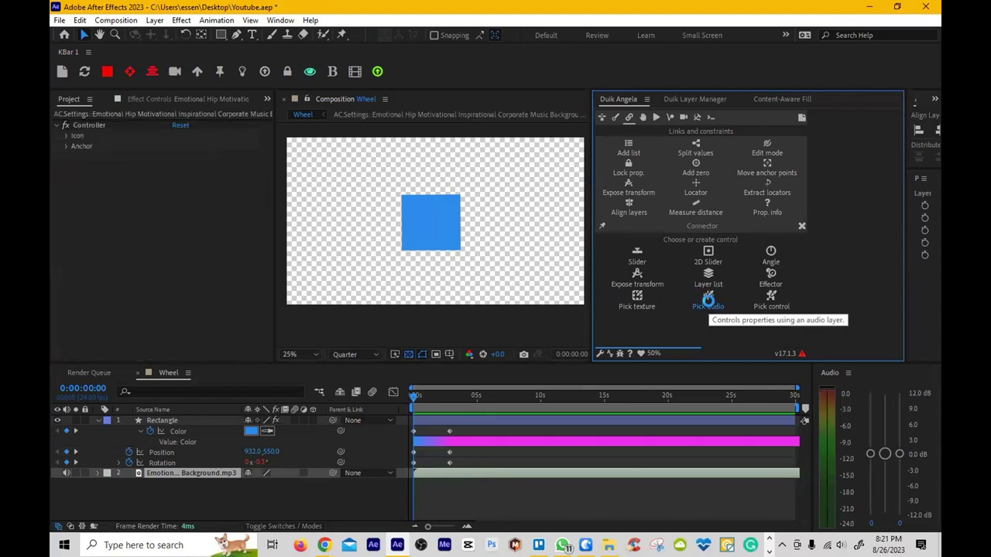
{"action": "left_click", "coordinate": [162, 452]}
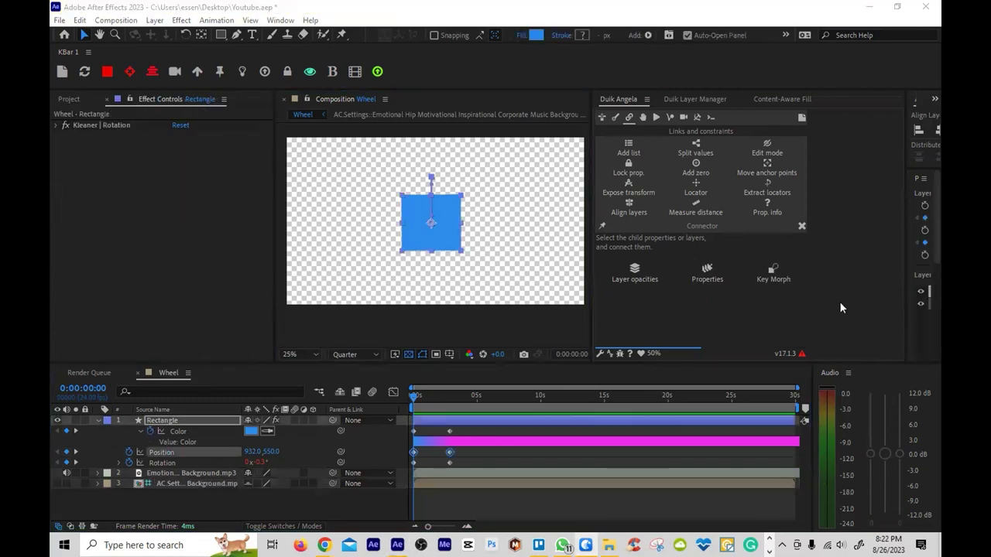
{"action": "left_click", "coordinate": [714, 275]}
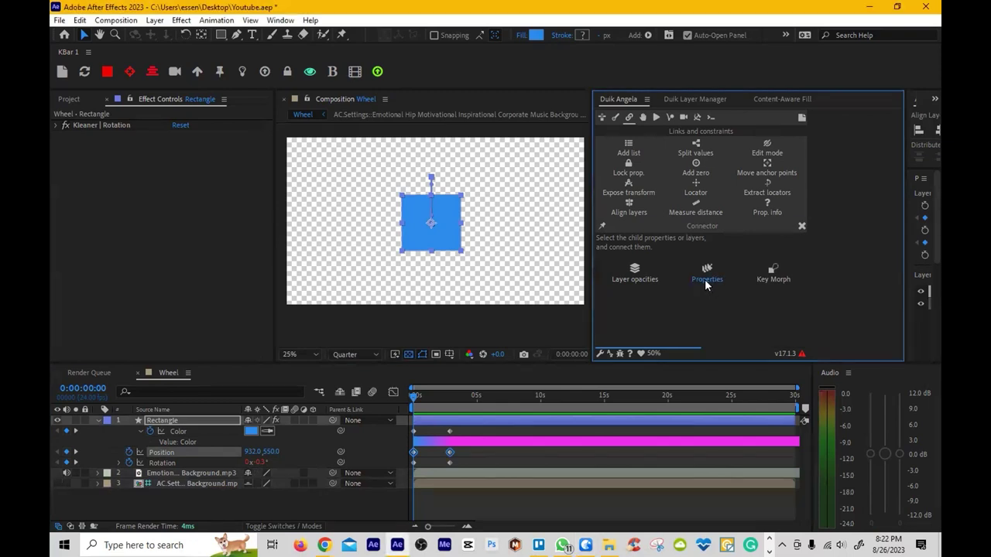
{"action": "left_click", "coordinate": [707, 285]}
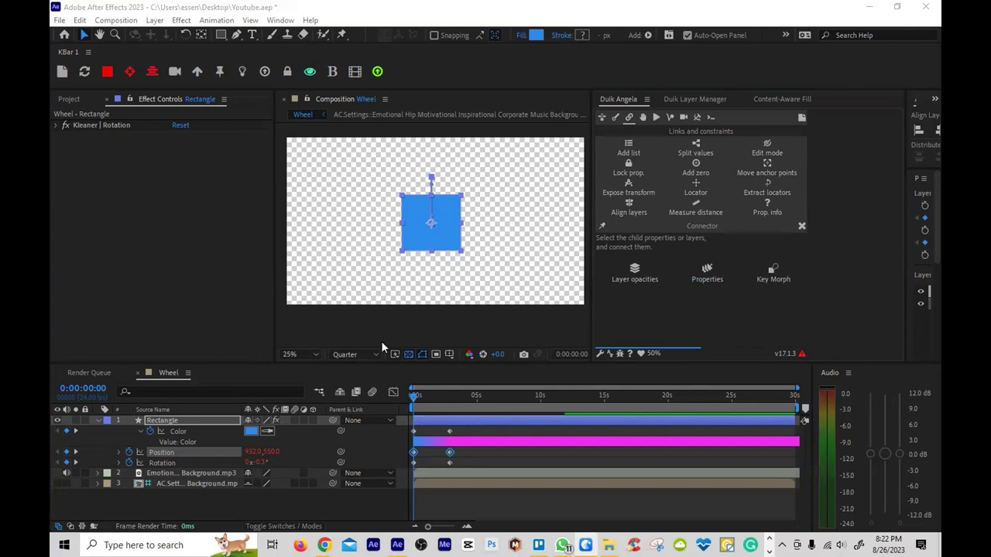
{"action": "left_click", "coordinate": [186, 485]}
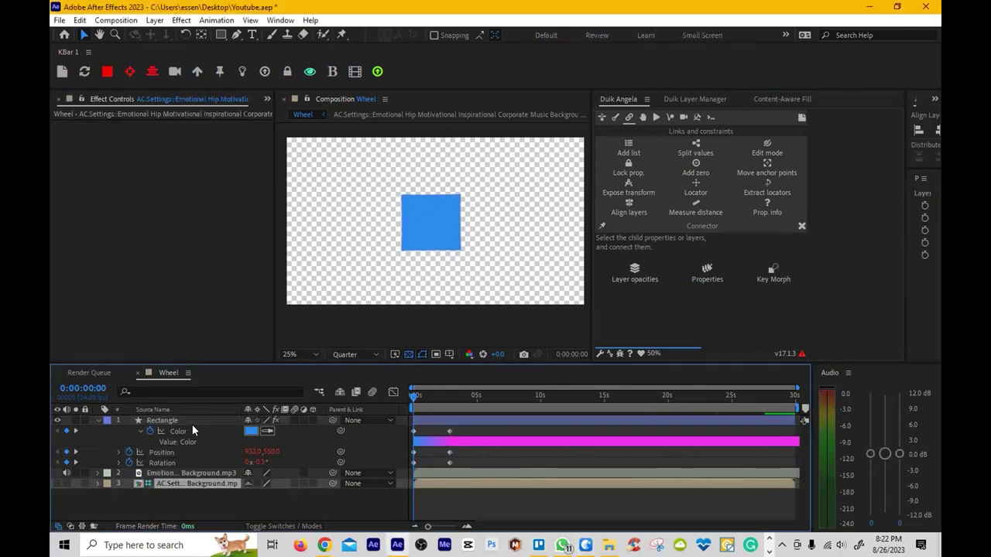
{"action": "double_click", "coordinate": [194, 482]}
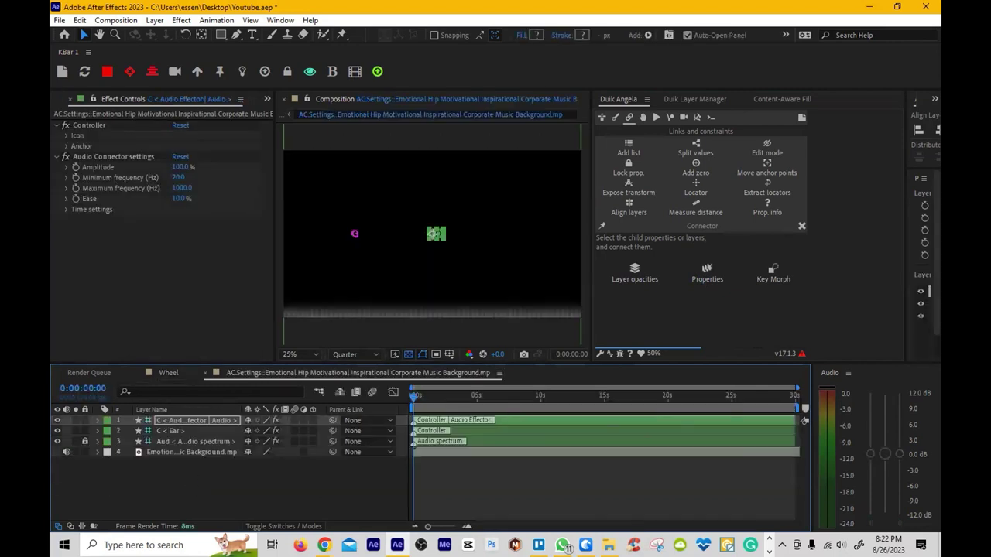
- Preview the music spectrum in AC.Settings and stop at 0:00:05:20
{"action": "key", "text": "backslash"}
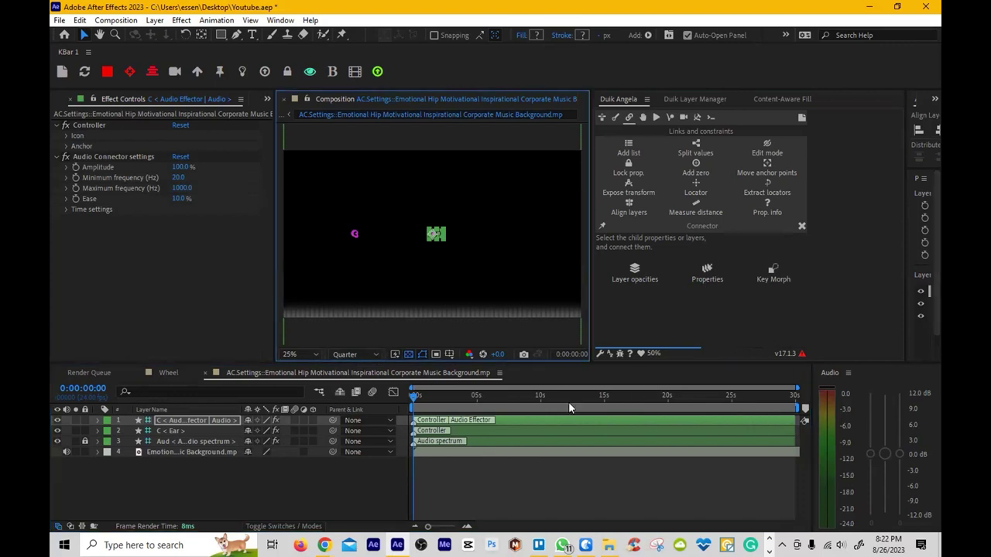
{"action": "left_click", "coordinate": [411, 391]}
{"action": "key", "text": "space"}
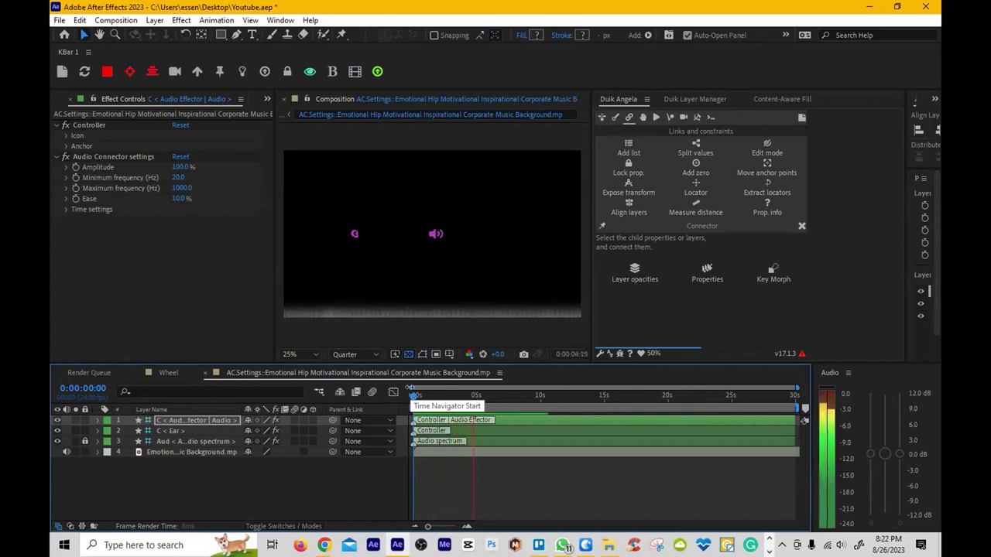
{"action": "key", "text": "space"}
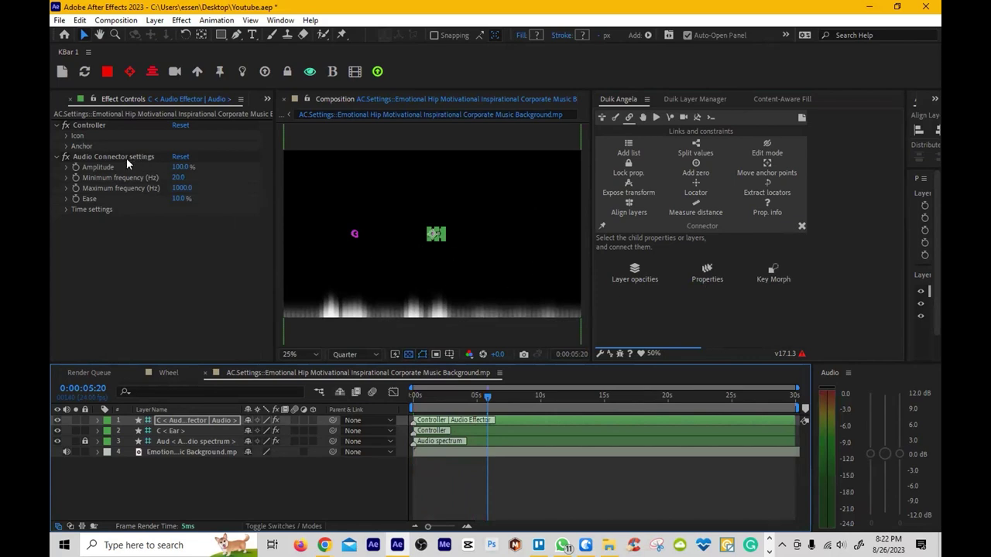
- Save the project, raise the Audio Connector Amplitude to 900%, and select the C < Ear > layer
{"action": "key", "text": "ctrl+s"}
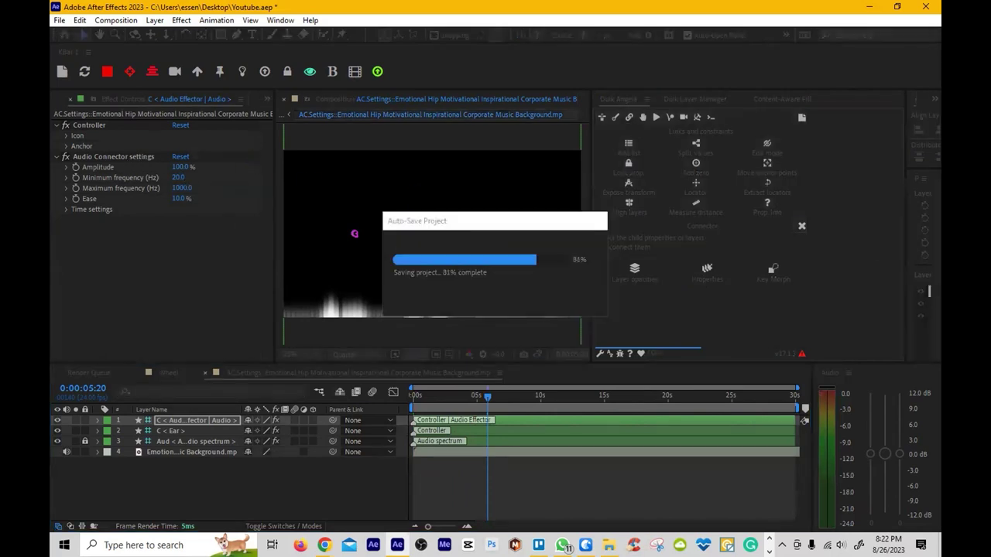
{"action": "left_click_drag", "start_coordinate": [177, 166], "coordinate": [216, 159]}
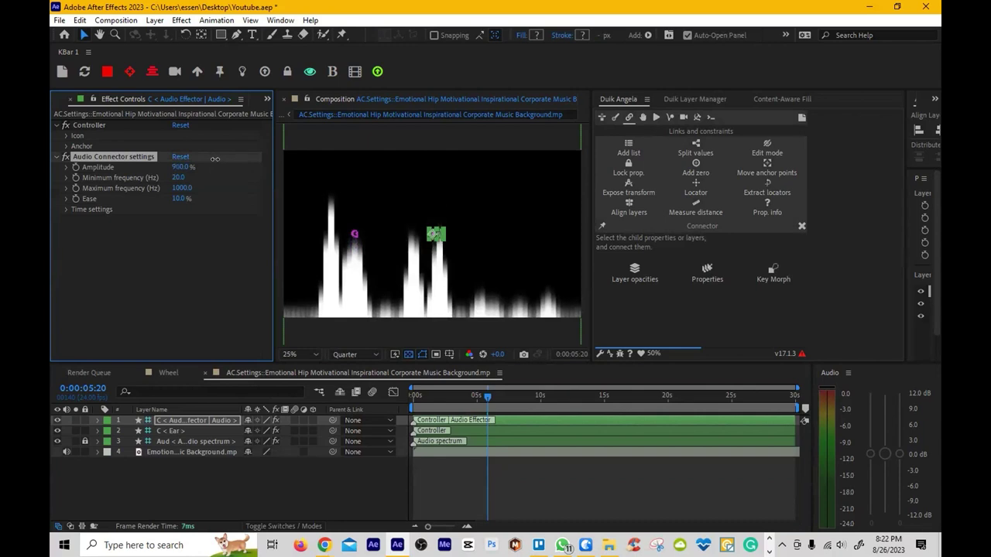
{"action": "left_click", "coordinate": [355, 234]}
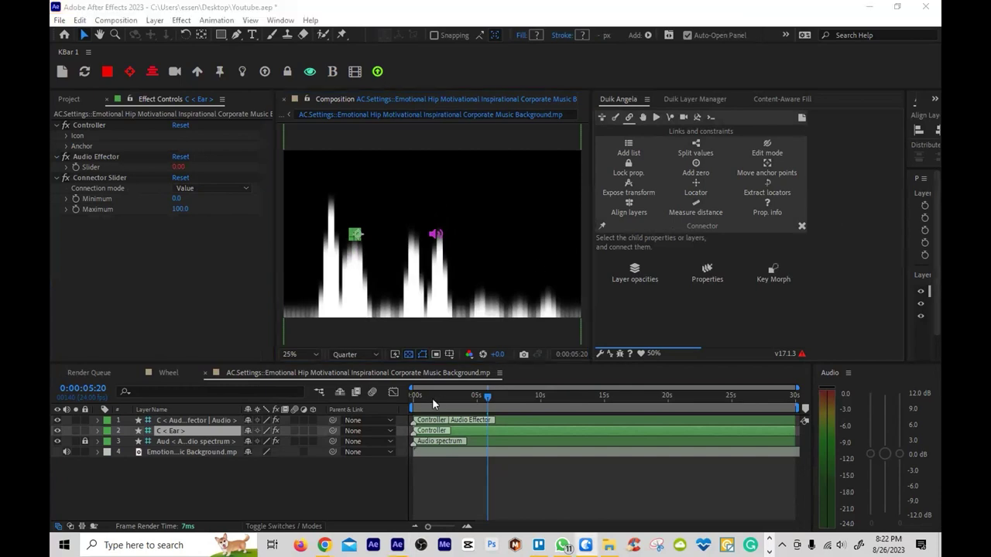
- At 0:00:03:14, move the Ear controller over the tall left bass peaks
{"action": "left_click_drag", "start_coordinate": [426, 393], "coordinate": [381, 391]}
{"action": "key", "text": "space"}
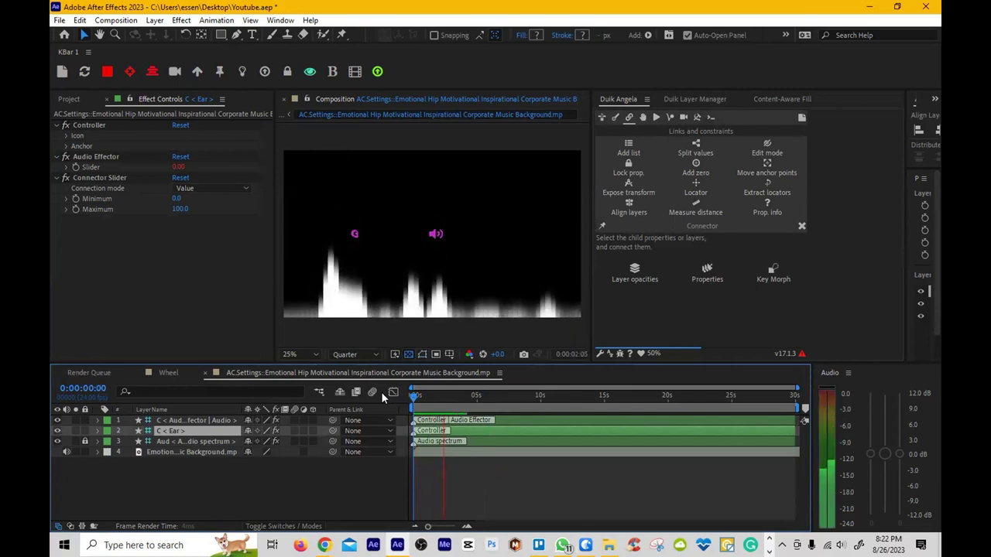
{"action": "left_click_drag", "start_coordinate": [465, 396], "coordinate": [457, 403]}
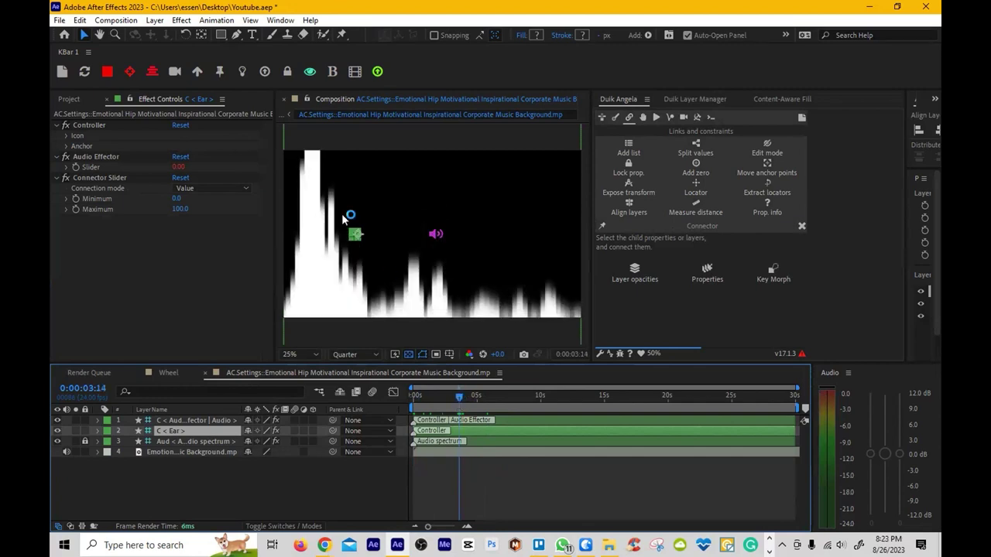
{"action": "key", "text": "period"}
{"action": "key", "text": "period"}
{"action": "left_click_drag", "start_coordinate": [347, 254], "coordinate": [542, 224]}
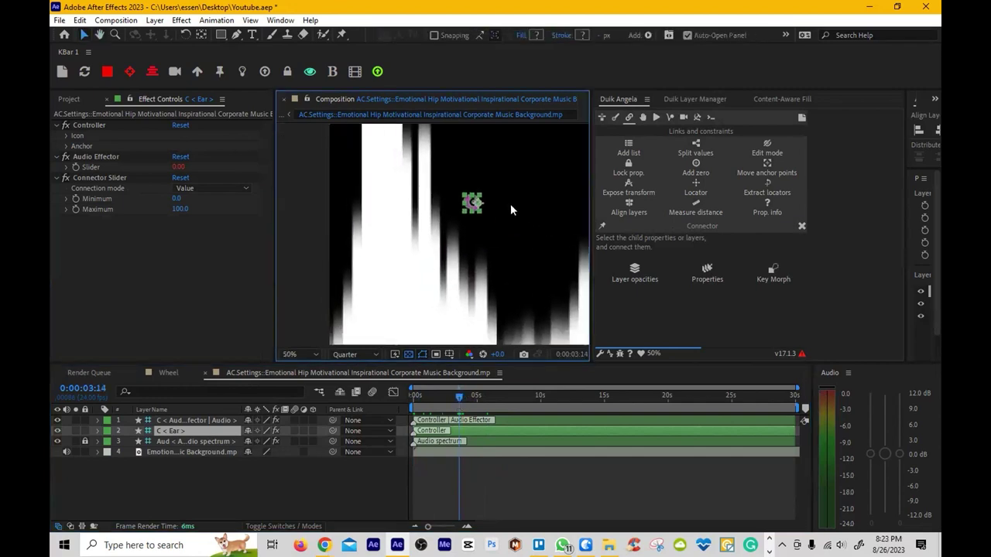
{"action": "left_click_drag", "start_coordinate": [478, 203], "coordinate": [392, 193]}
{"action": "key", "text": "comma"}
{"action": "key", "text": "comma"}
{"action": "key", "text": "comma"}
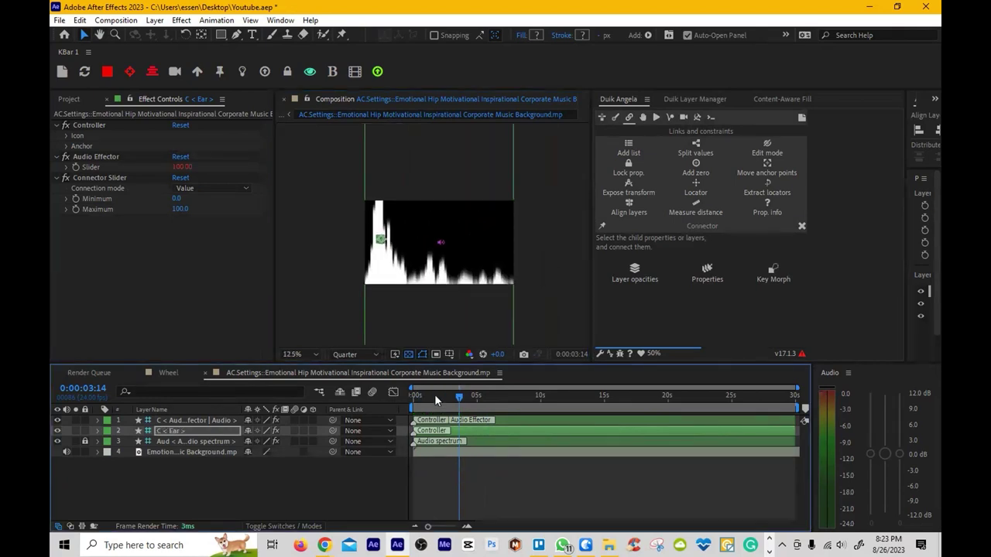
- Play the spectrum from the start and inspect it around four seconds
{"action": "key", "text": "Home"}
{"action": "key", "text": "space"}
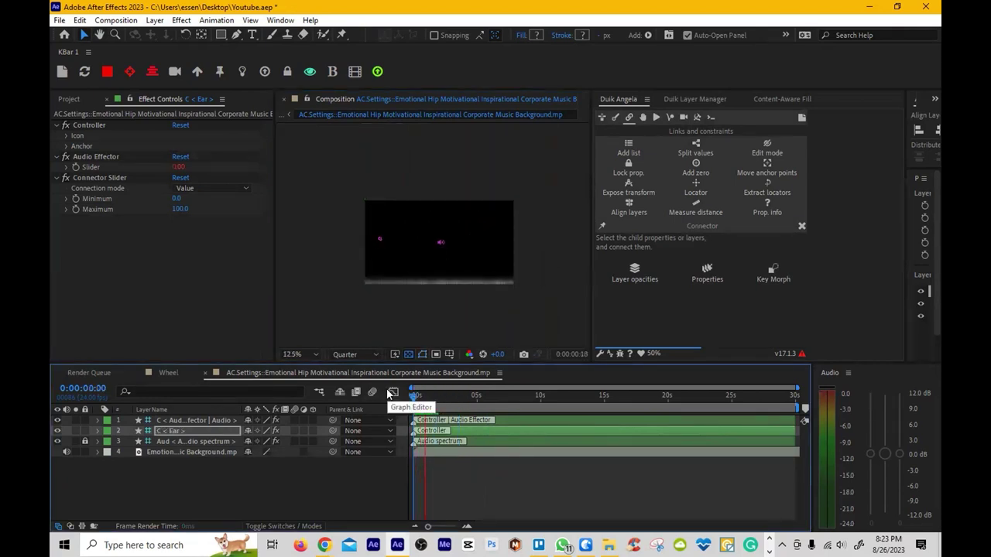
{"action": "left_click", "coordinate": [468, 396]}
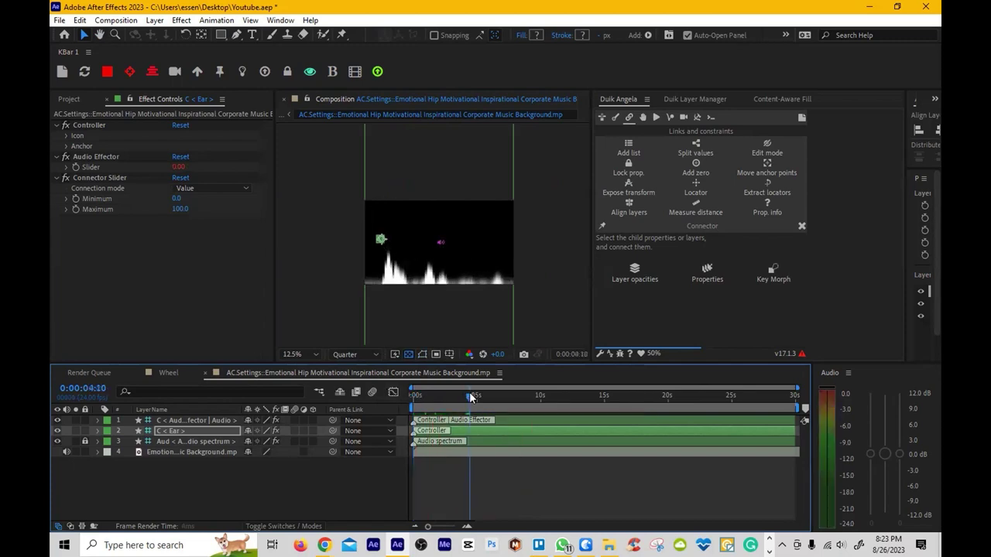
{"action": "left_click_drag", "start_coordinate": [468, 396], "coordinate": [466, 397]}
{"action": "scroll", "coordinate": [401, 280], "scroll_direction": "up", "scroll_amount": 2}
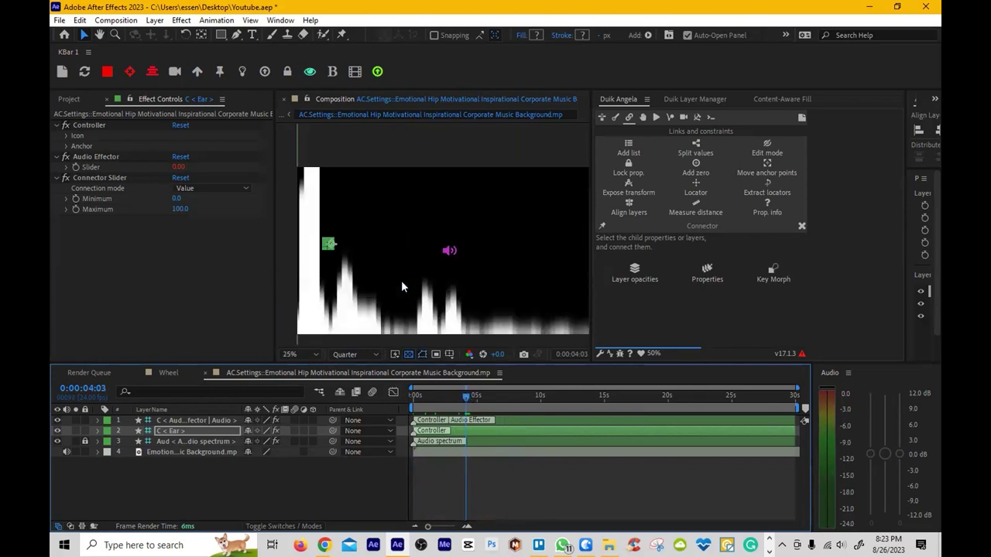
{"action": "left_click_drag", "start_coordinate": [547, 214], "coordinate": [474, 245]}
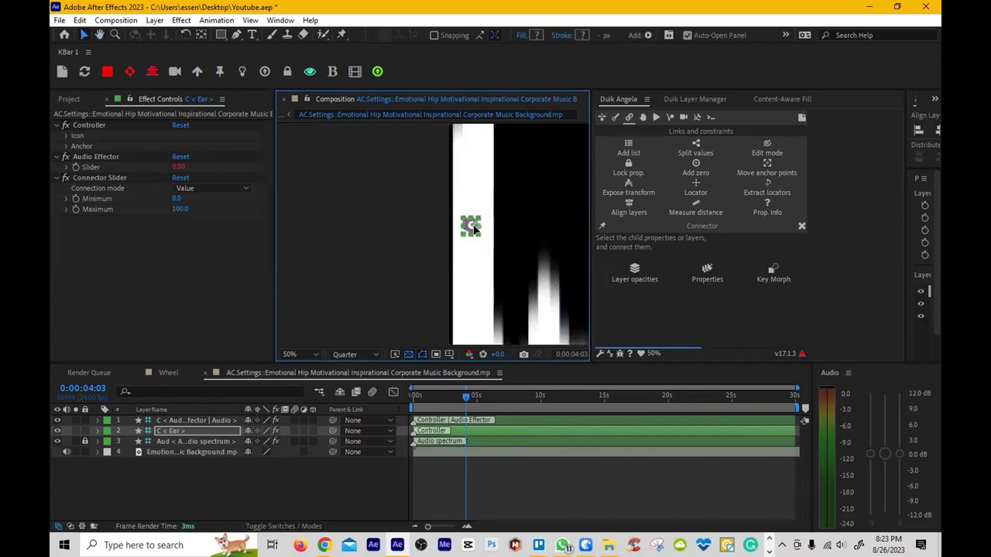
{"action": "scroll", "coordinate": [446, 234], "scroll_direction": "down", "scroll_amount": 2}
{"action": "scroll", "coordinate": [445, 233], "scroll_direction": "up", "scroll_amount": 1}
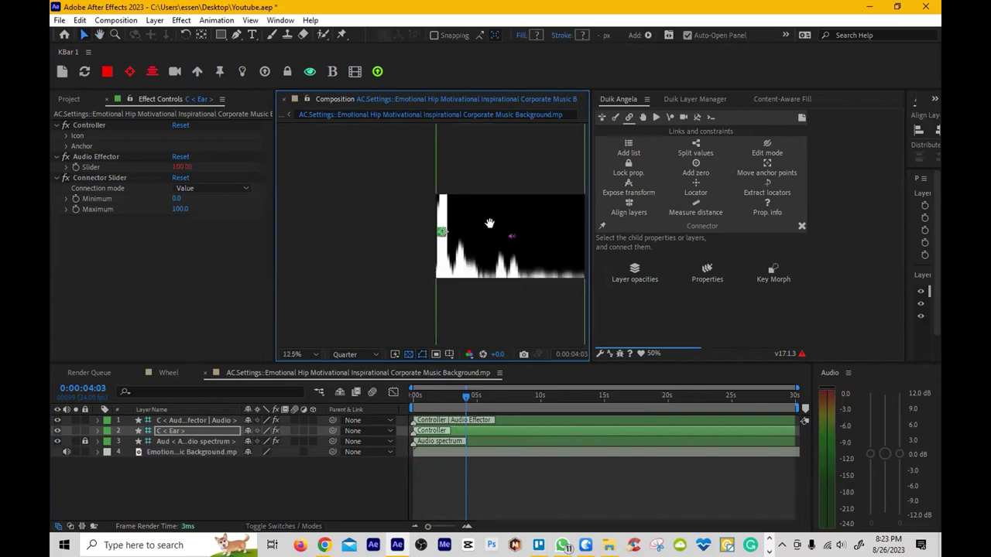
{"action": "scroll", "coordinate": [457, 221], "scroll_direction": "down", "scroll_amount": 1}
- Replay the blurred spectrum from the start of the composition, then stop
{"action": "left_click", "coordinate": [397, 393]}
{"action": "key", "text": "Home"}
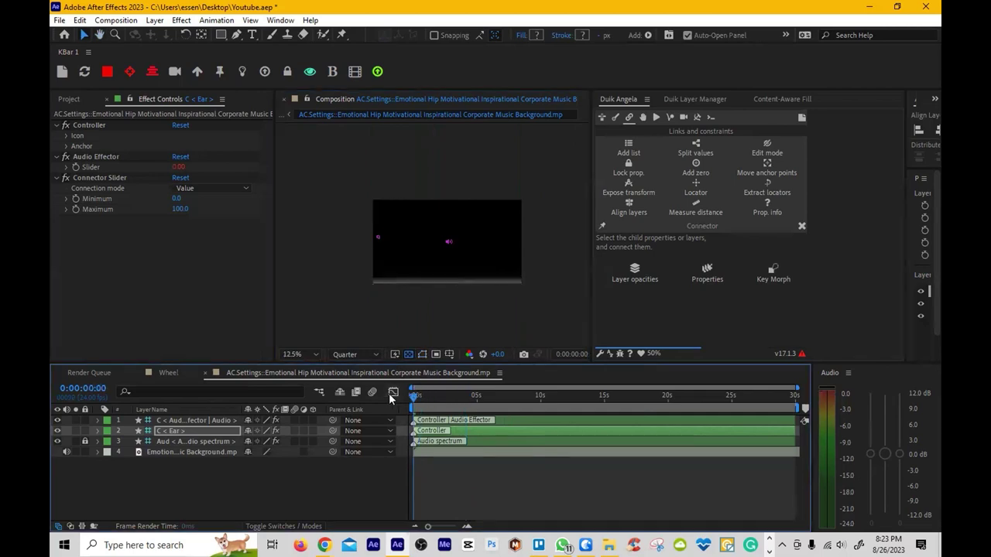
{"action": "key", "text": "space"}
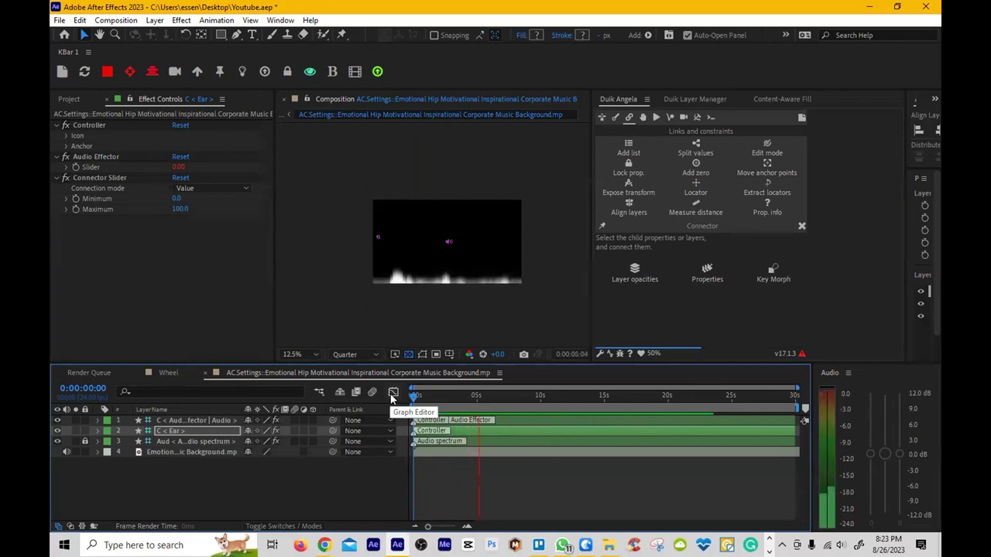
{"action": "key", "text": "space"}
{"action": "left_click", "coordinate": [89, 372]}
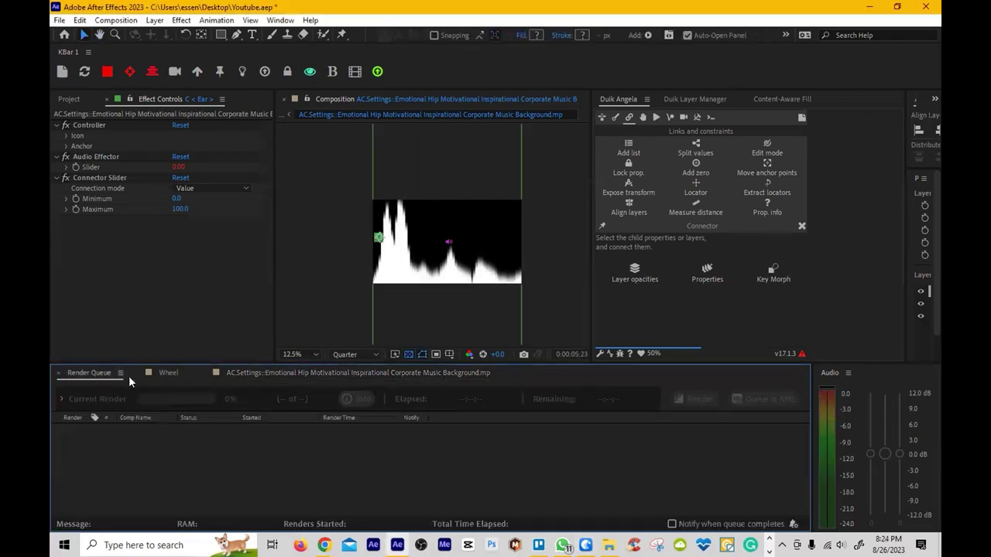
- Preview the Wheel rectangle moving to the music, then return to AC.Settings
{"action": "left_click", "coordinate": [164, 373]}
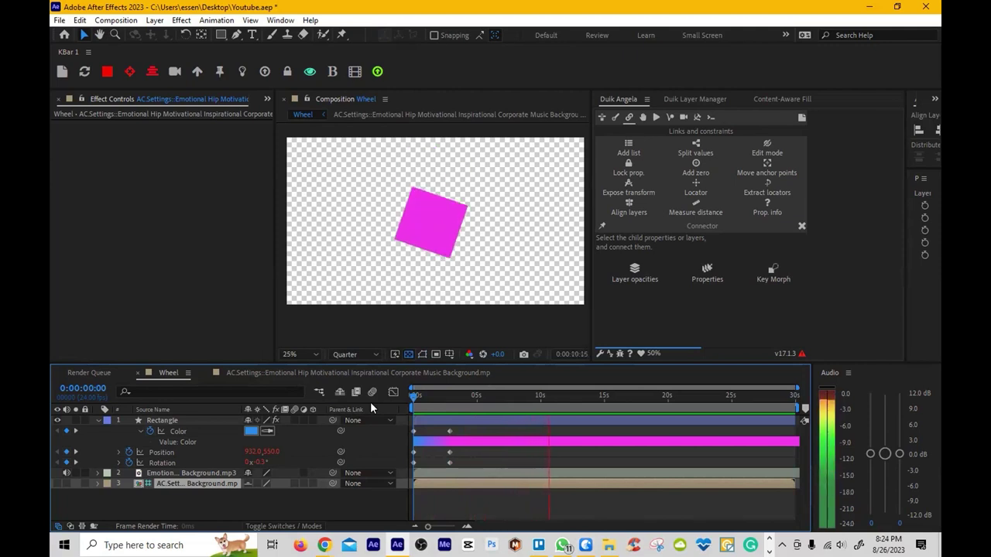
{"action": "key", "text": "space"}
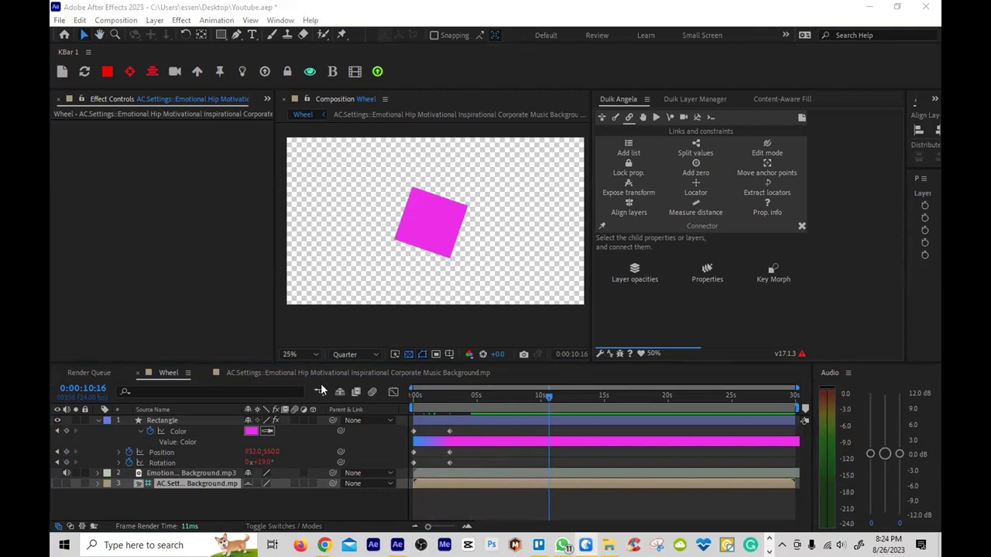
{"action": "left_click", "coordinate": [337, 373]}
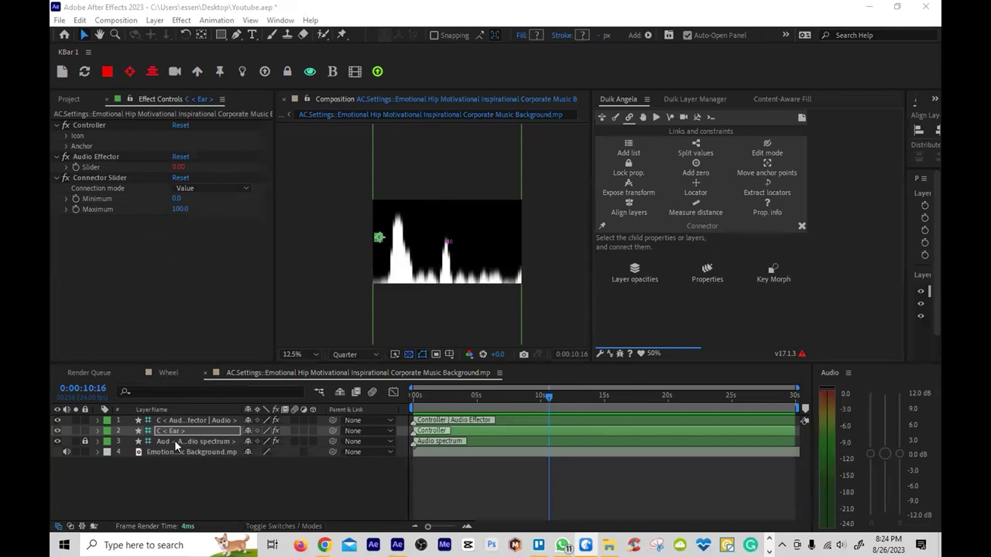
- Set the Audio Effector connector's Ease to 43%
{"action": "left_click", "coordinate": [180, 420]}
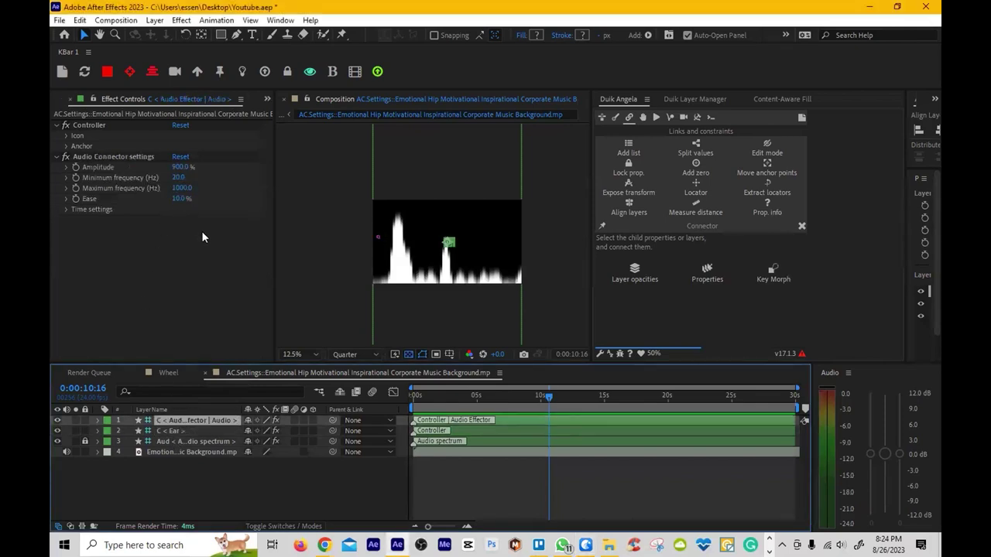
{"action": "left_click", "coordinate": [184, 200]}
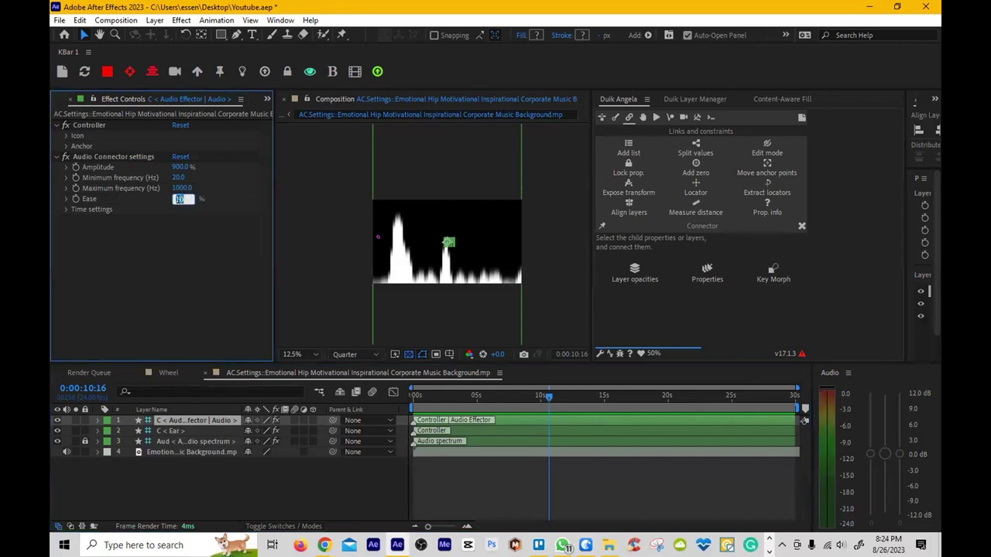
{"action": "type", "text": "43"}
{"action": "key", "text": "Return"}
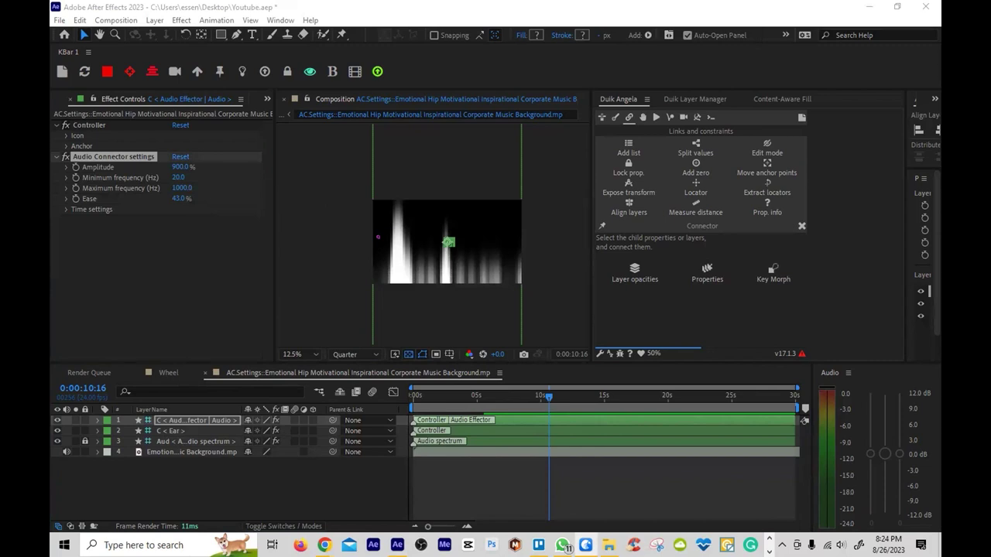
- Preview the Wheel rectangle's smoother music reaction from the start
{"action": "left_click", "coordinate": [161, 374]}
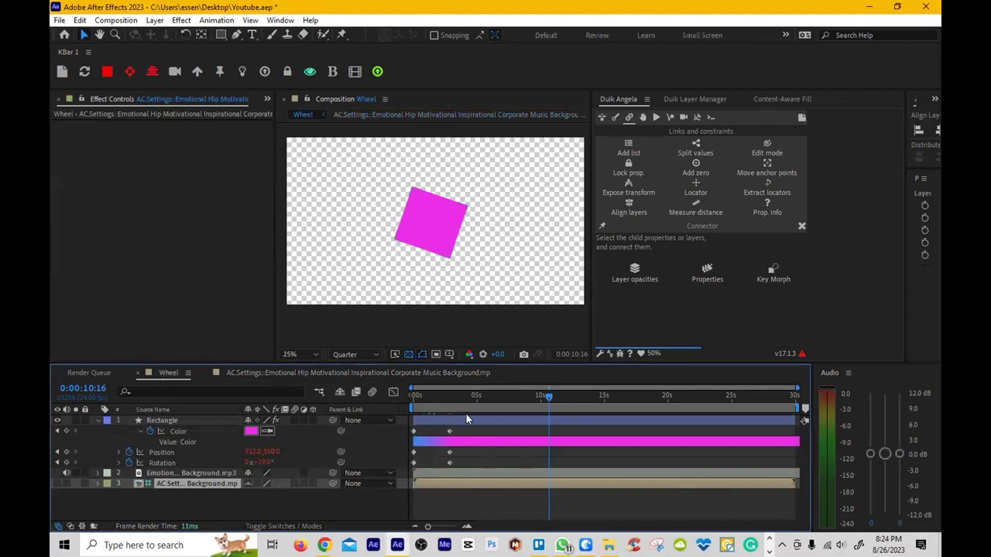
{"action": "key", "text": "Home"}
{"action": "key", "text": "space"}
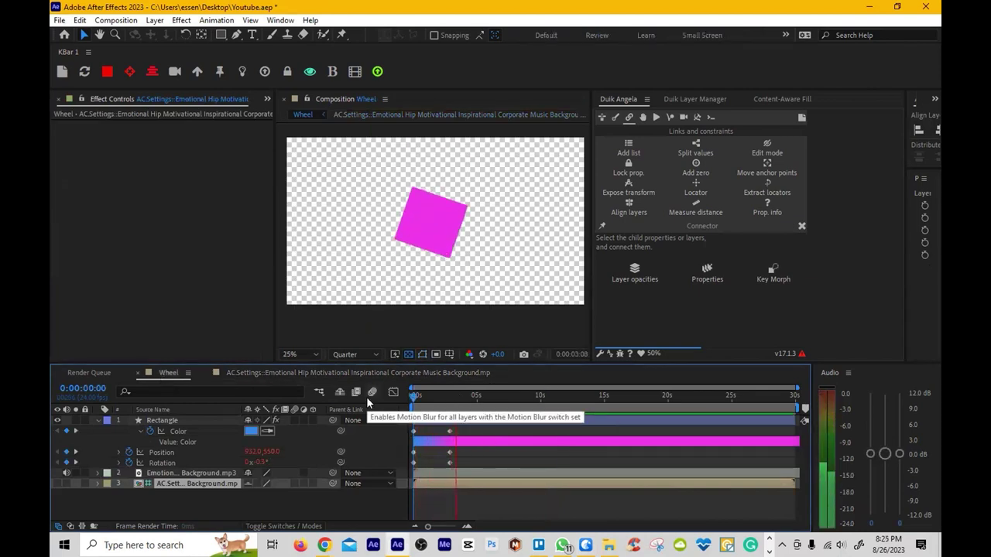
- Apply Gaussian Blur to the Audio spectrum layer in AC.Settings
{"action": "left_click", "coordinate": [356, 373]}
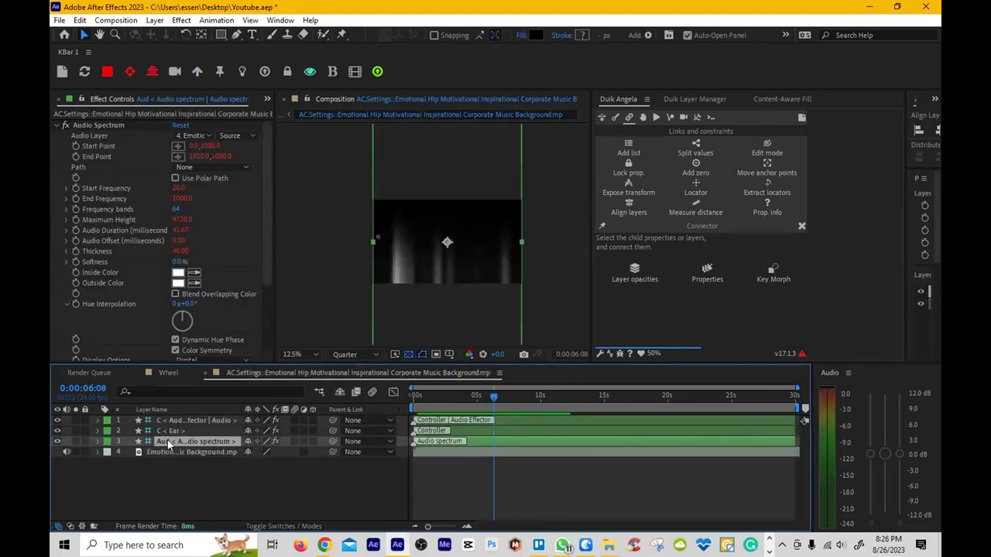
{"action": "key", "text": "ctrl+space"}
{"action": "type", "text": "gau"}
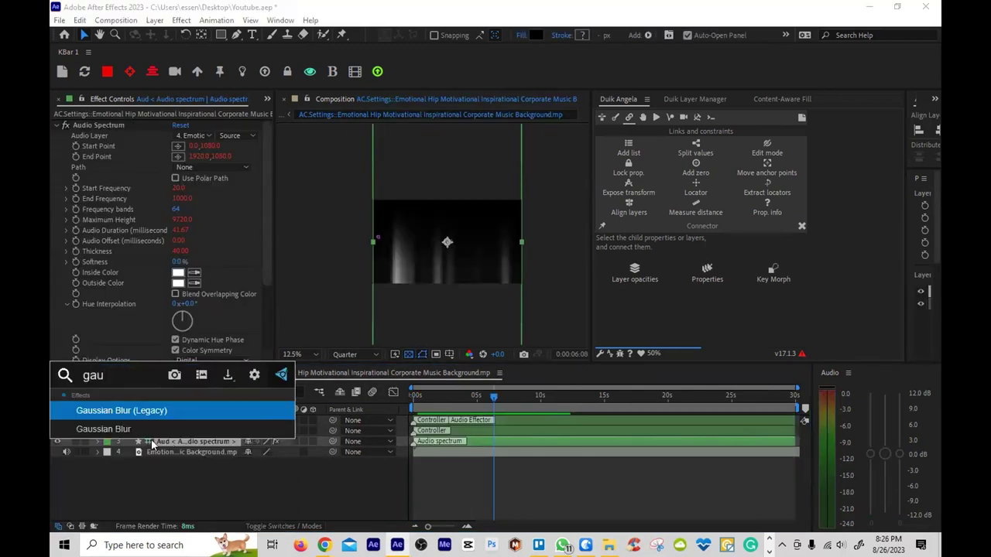
{"action": "left_click", "coordinate": [159, 427]}
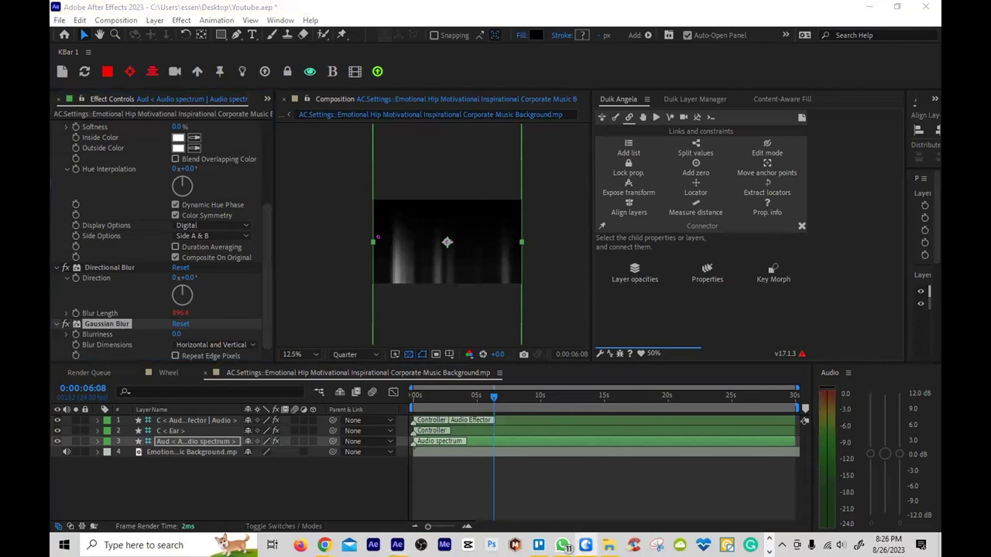
- Set the blur to Horizontal only with Blurriness 176.7, checking it near two seconds
{"action": "left_click", "coordinate": [213, 345]}
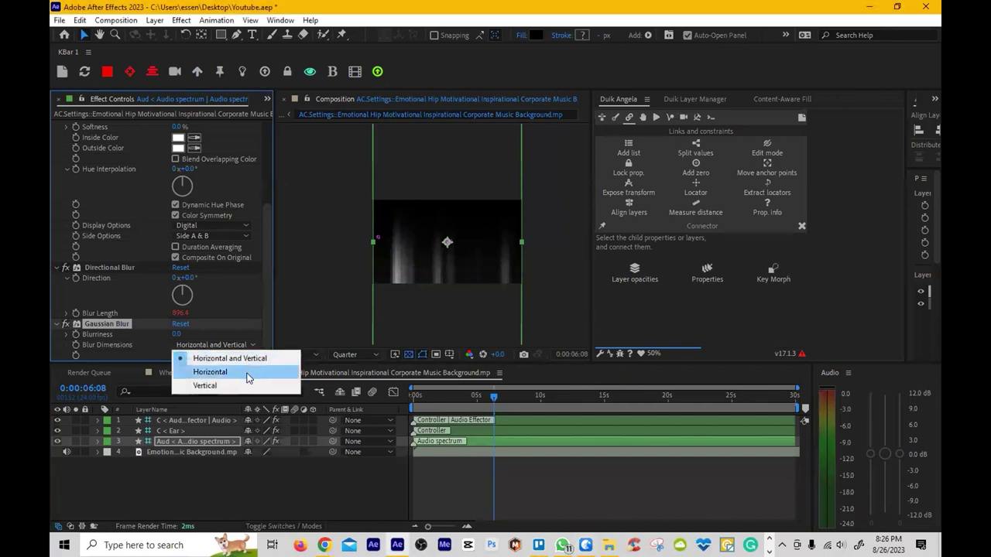
{"action": "left_click", "coordinate": [229, 371]}
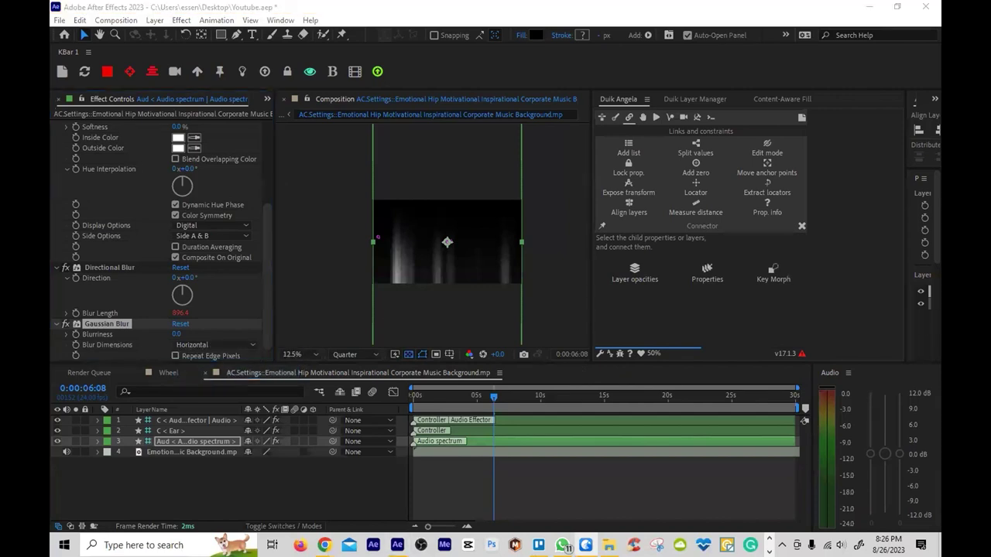
{"action": "left_click_drag", "start_coordinate": [182, 333], "coordinate": [193, 333]}
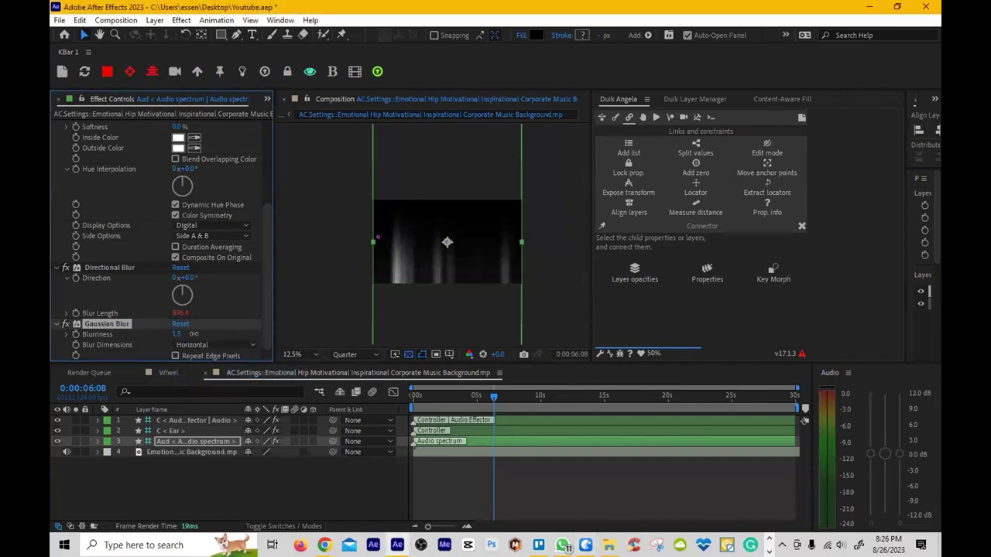
{"action": "left_click_drag", "start_coordinate": [338, 338], "coordinate": [890, 341]}
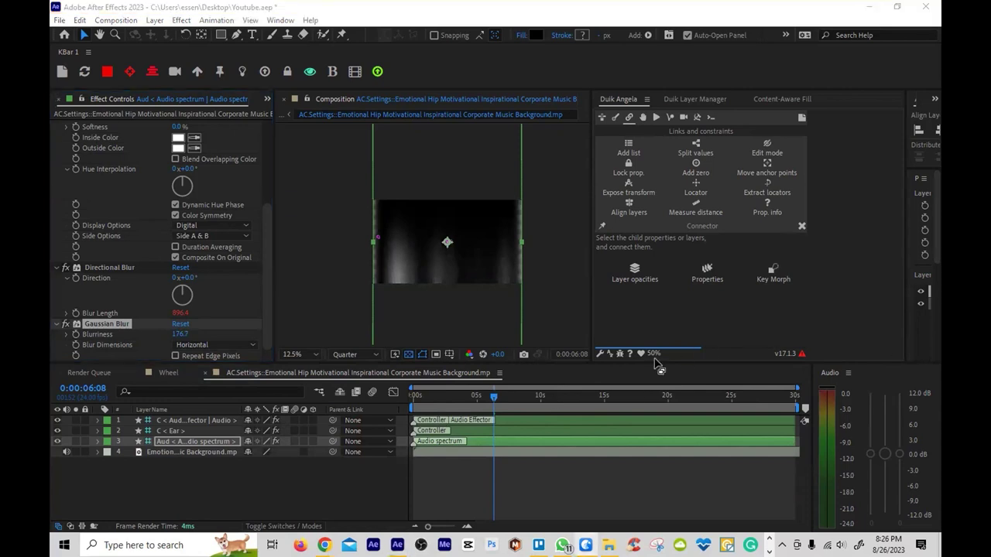
{"action": "scroll", "coordinate": [423, 240], "scroll_direction": "up", "scroll_amount": 2}
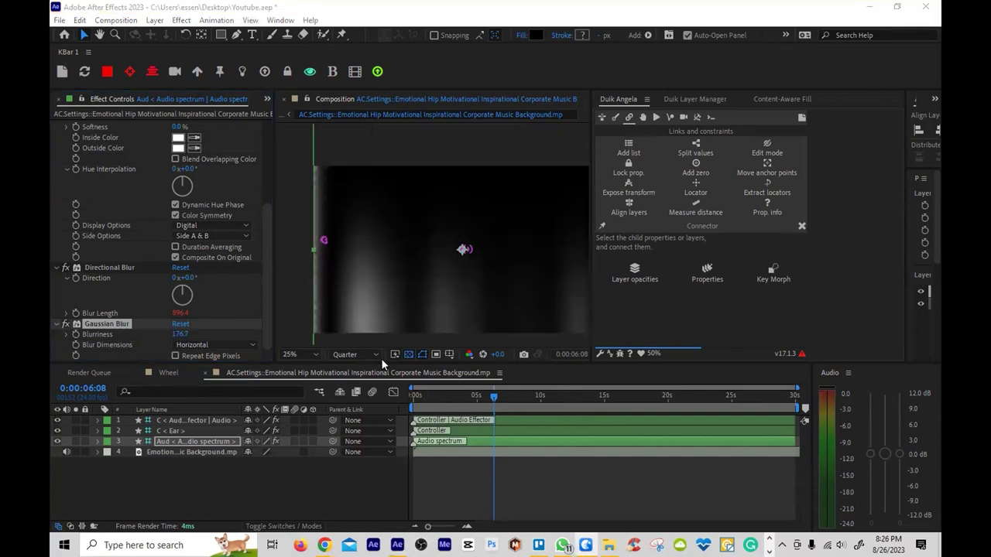
{"action": "left_click", "coordinate": [434, 403]}
{"action": "mouse_move", "coordinate": [434, 402]}
{"action": "left_mouse_down"}
{"action": "mouse_move", "coordinate": [413, 402]}
{"action": "mouse_move", "coordinate": [443, 407]}
{"action": "left_mouse_up"}
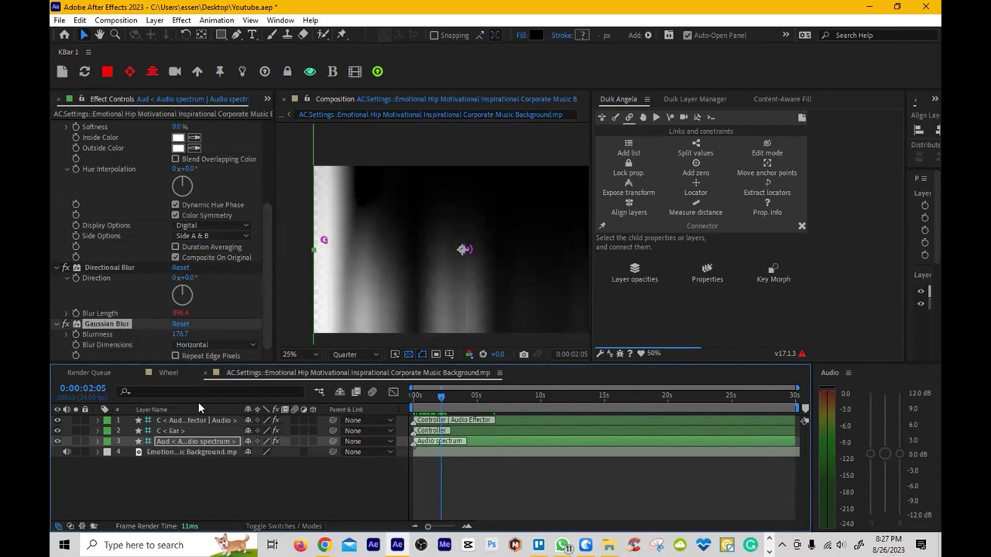
- Nudge the Ear controller to lower the effector value and preview the Wheel rectangle
{"action": "left_click", "coordinate": [324, 241]}
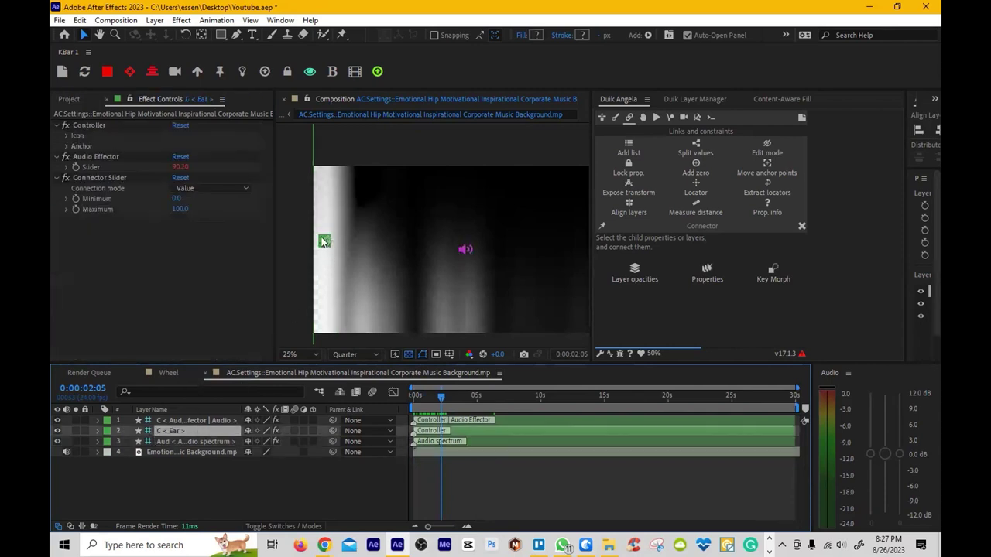
{"action": "left_click_drag", "start_coordinate": [324, 242], "coordinate": [350, 252]}
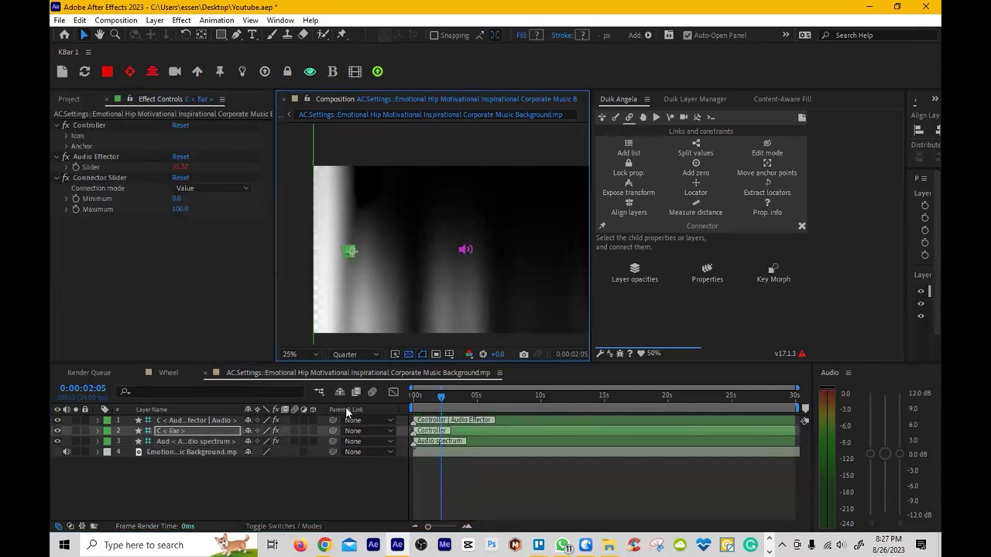
{"action": "left_click", "coordinate": [167, 372]}
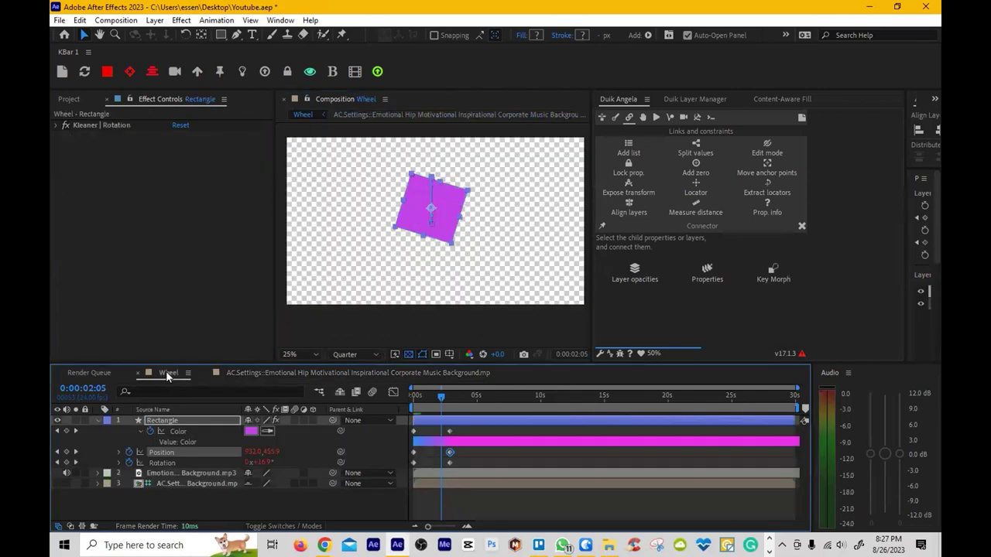
{"action": "left_click", "coordinate": [419, 394]}
{"action": "key", "text": "space"}
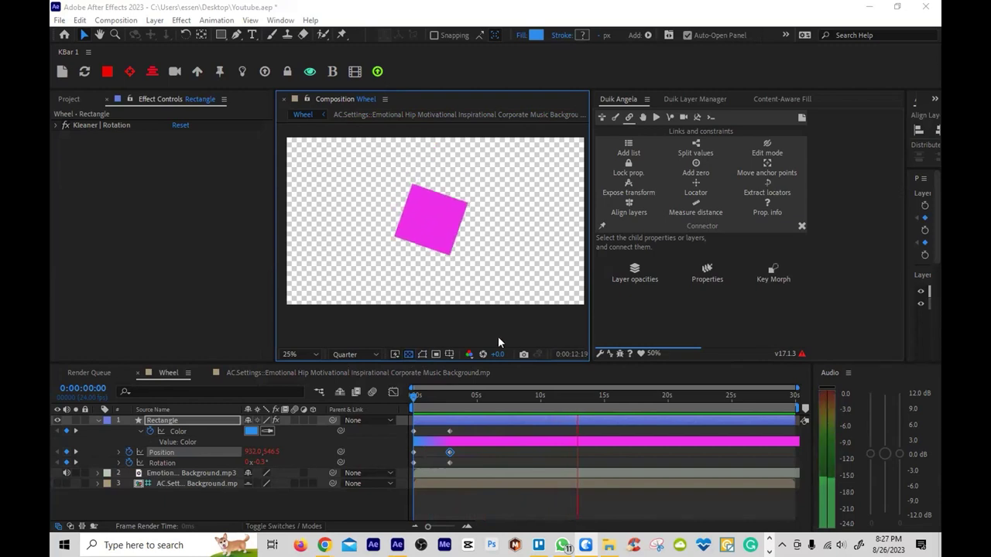
- Show only the Rectangle's animated Color, Position and Rotation in Wheel, then select the music layer
{"action": "left_click", "coordinate": [442, 371]}
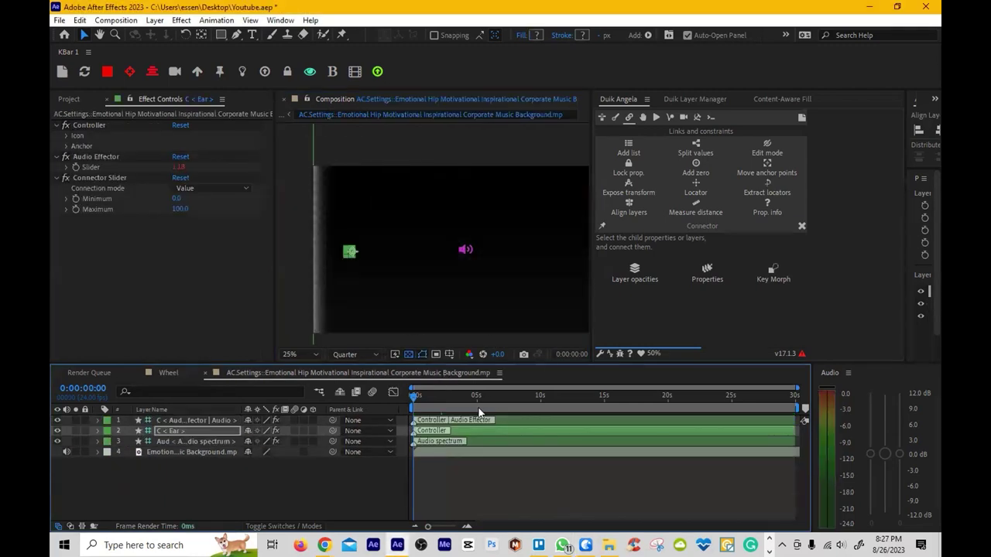
{"action": "left_click", "coordinate": [168, 373]}
{"action": "left_click", "coordinate": [184, 420]}
{"action": "key", "text": "u"}
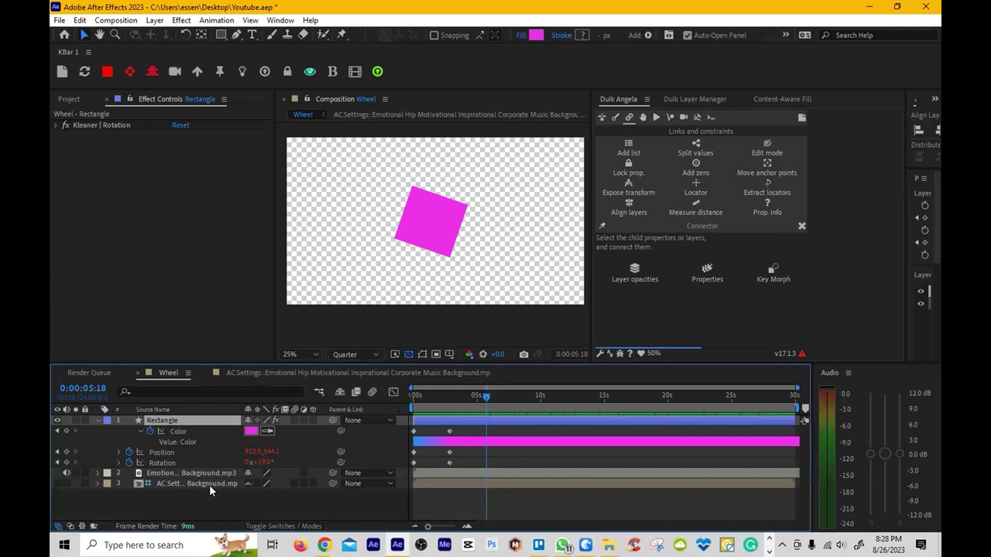
{"action": "left_click", "coordinate": [182, 473]}
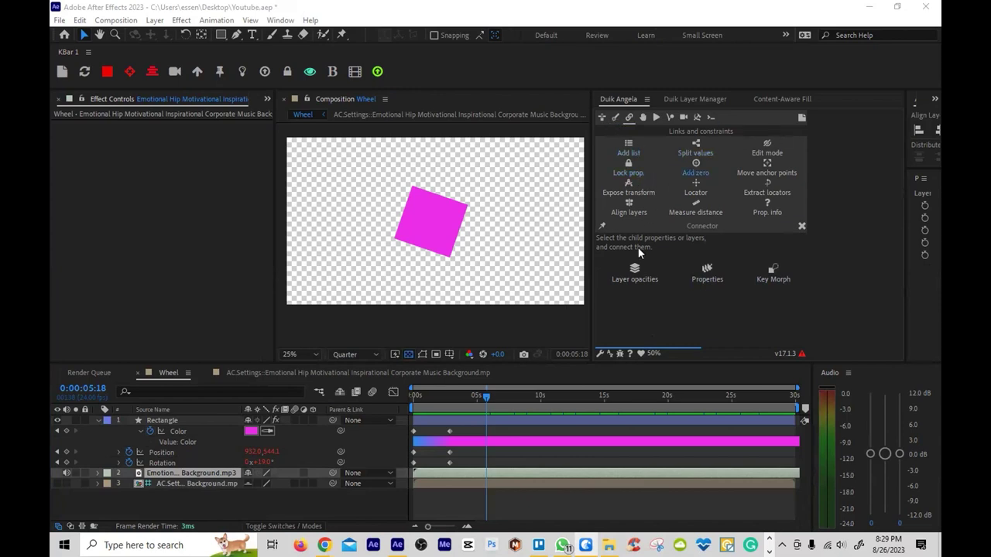
- Link the Rectangle's Rotation to a second Pick audio connector and open its settings comp
{"action": "left_click", "coordinate": [801, 226]}
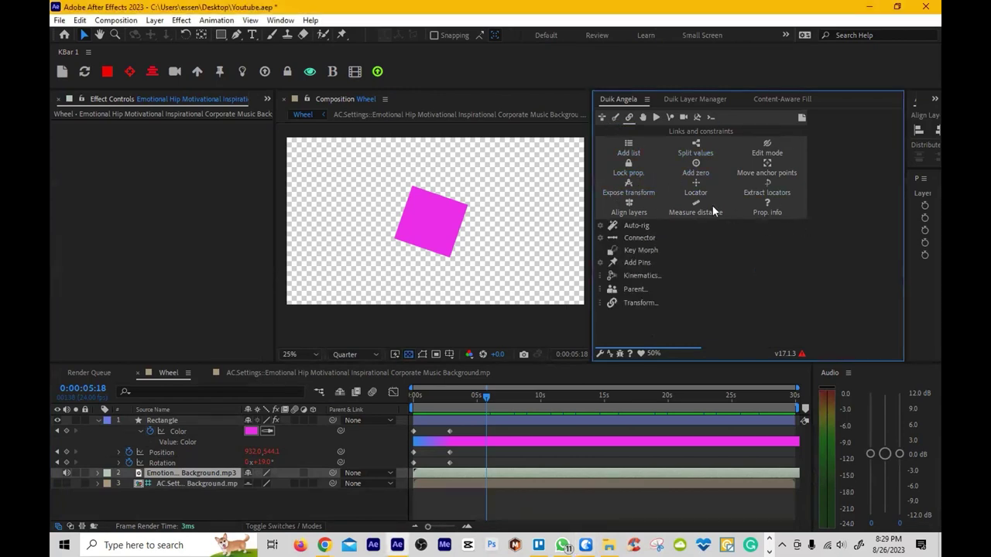
{"action": "left_click", "coordinate": [600, 236]}
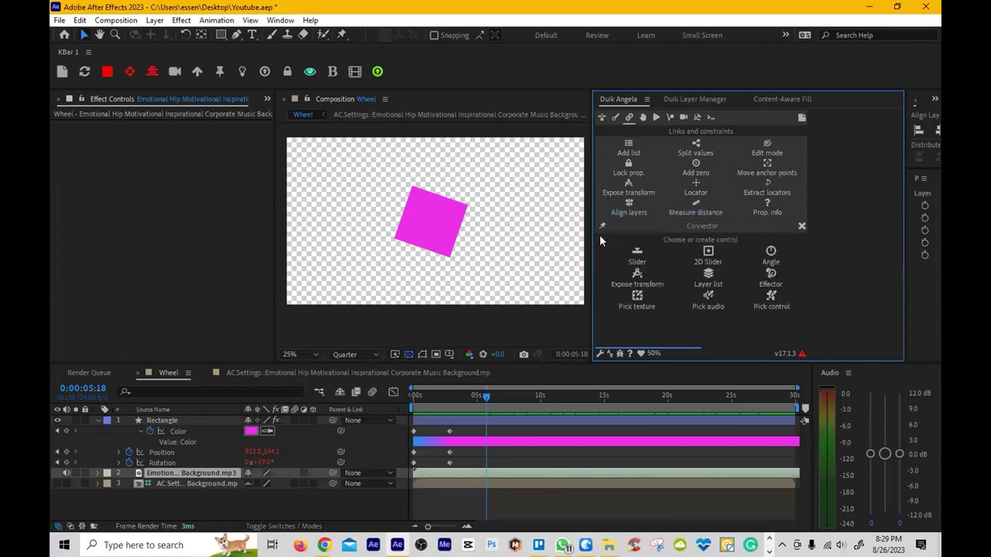
{"action": "left_click", "coordinate": [709, 302]}
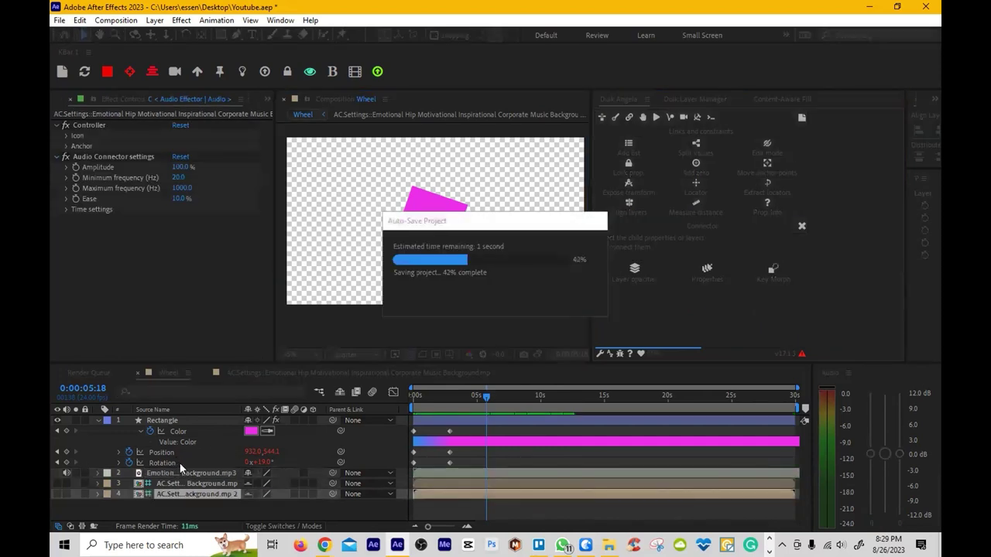
{"action": "left_click", "coordinate": [180, 466]}
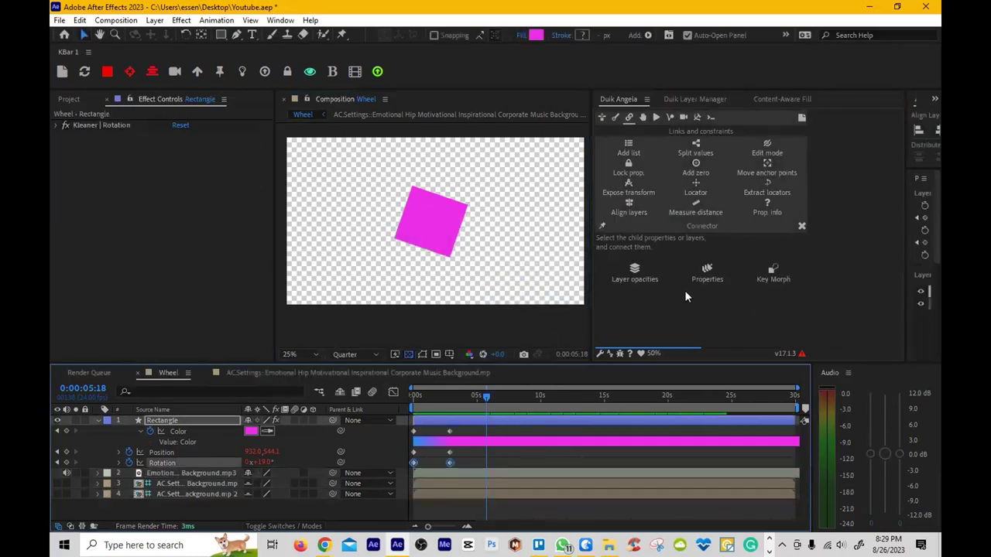
{"action": "left_click", "coordinate": [707, 273]}
{"action": "double_click", "coordinate": [178, 491]}
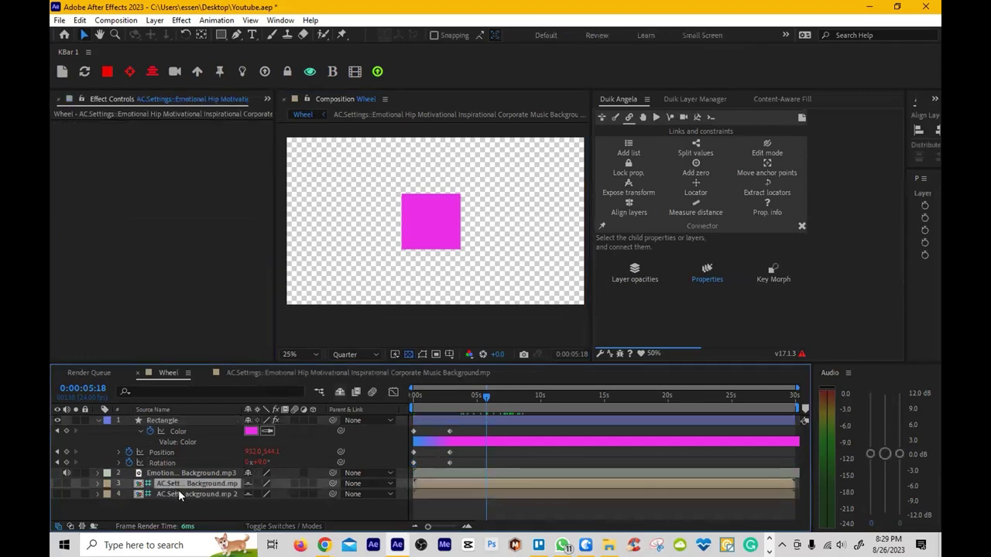
- Raise the second spectrum's Amplitude to 680% and preview it with the music
{"action": "key", "text": "Home"}
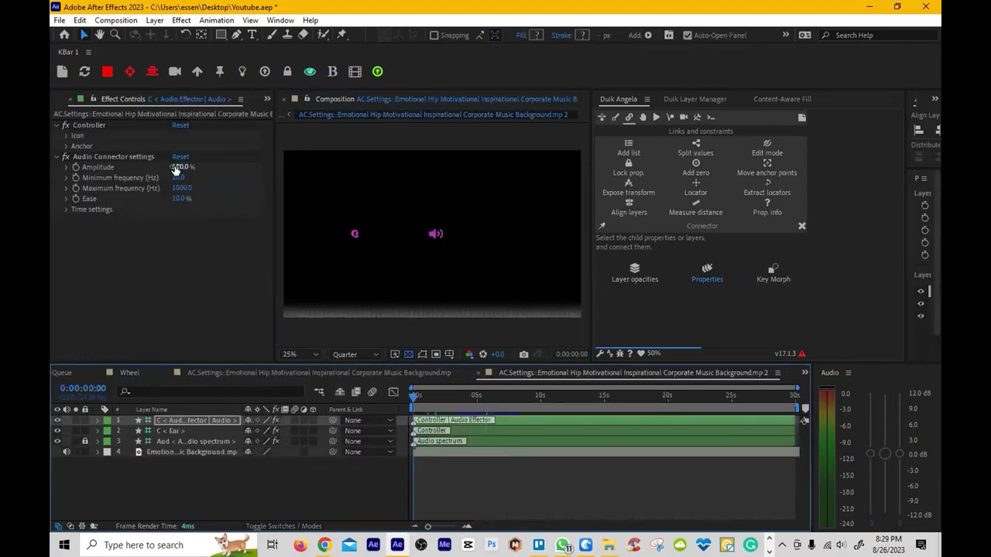
{"action": "left_click_drag", "start_coordinate": [176, 167], "coordinate": [201, 168]}
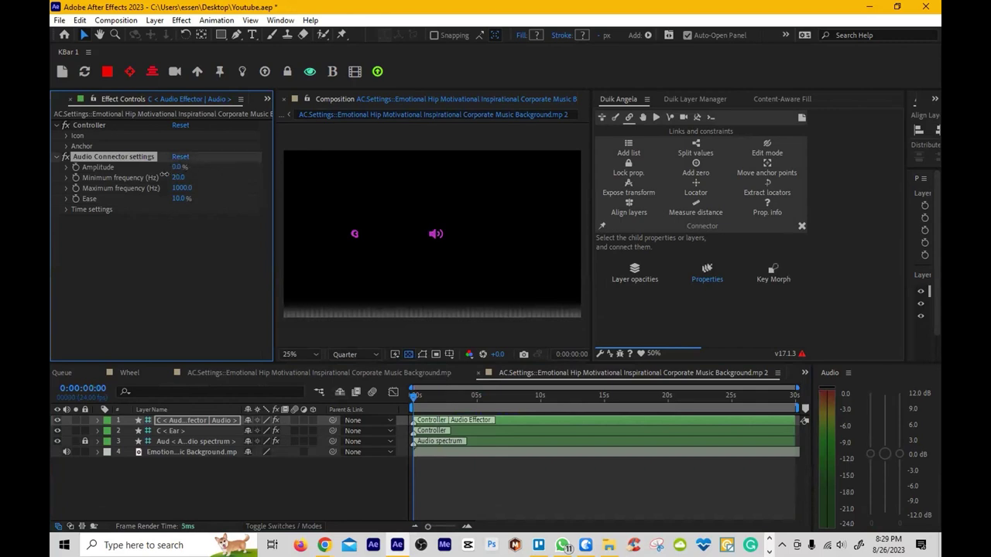
{"action": "key", "text": "space"}
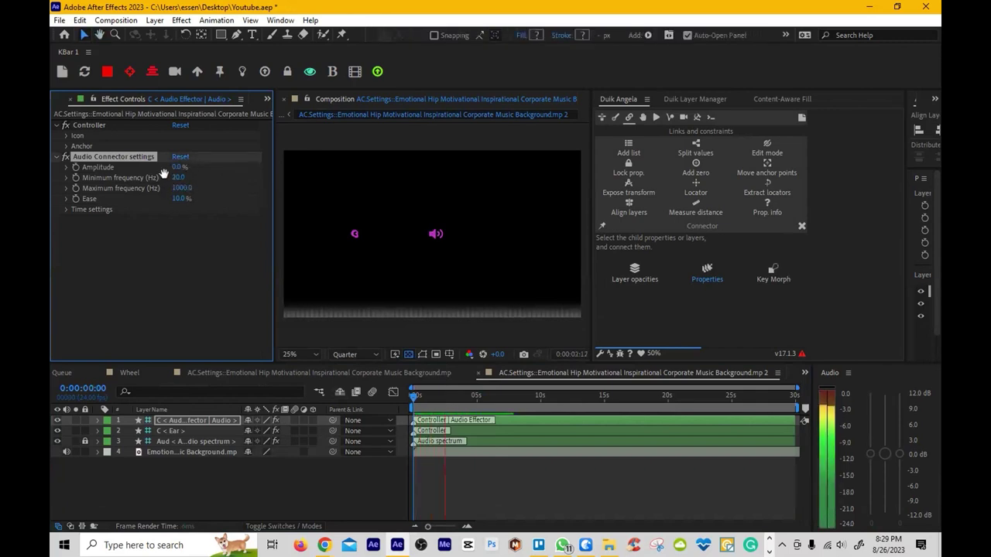
{"action": "left_click_drag", "start_coordinate": [177, 167], "coordinate": [194, 193]}
{"action": "key", "text": "space"}
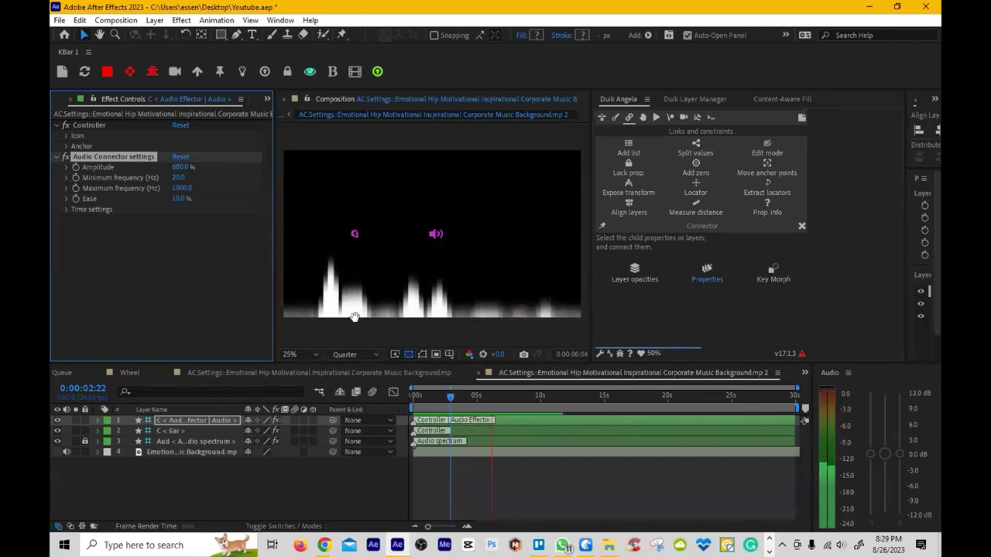
{"action": "key", "text": "space"}
- Drag the Ear controller down onto the spectrum, preview from the start, then close the mp 2 precomp
{"action": "left_click_drag", "start_coordinate": [492, 397], "coordinate": [485, 396]}
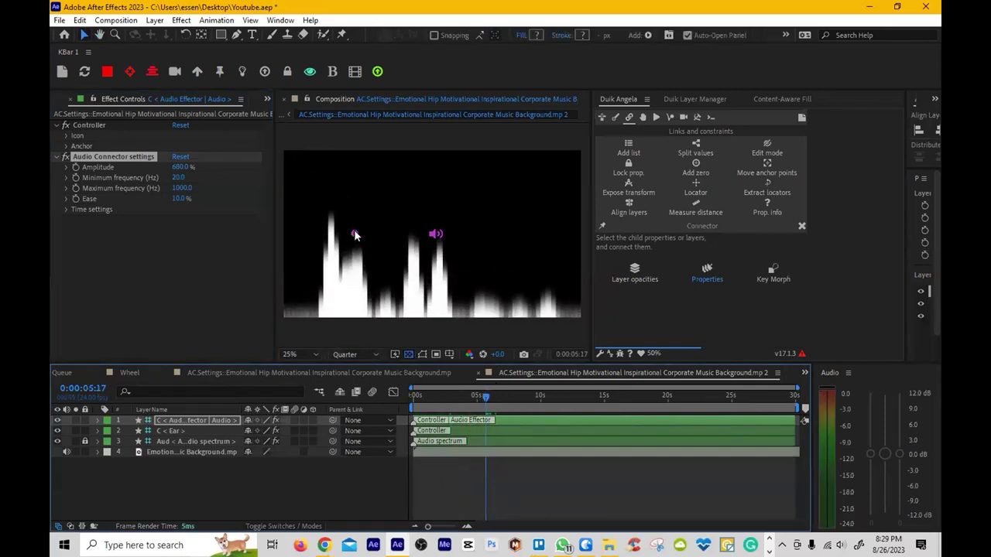
{"action": "left_click", "coordinate": [355, 235]}
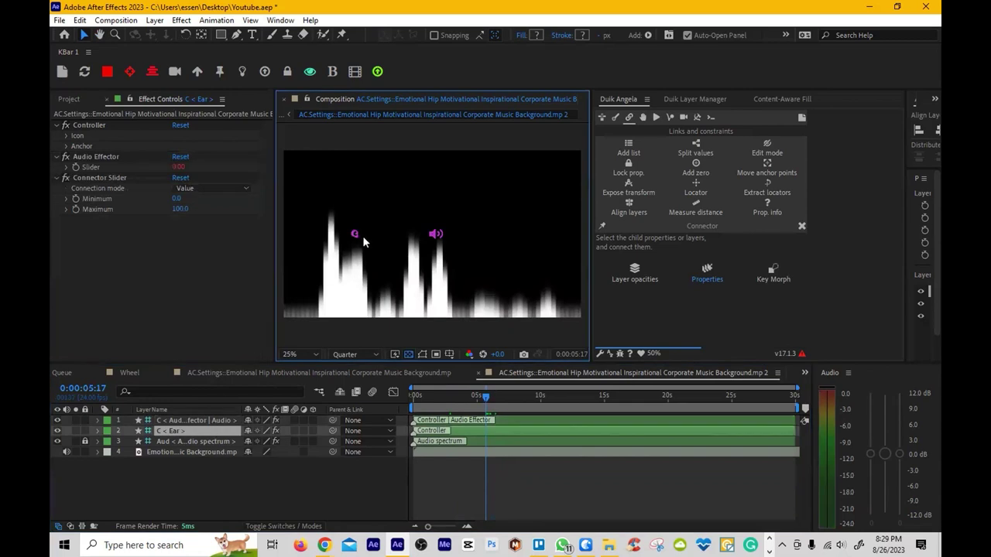
{"action": "left_click", "coordinate": [207, 421]}
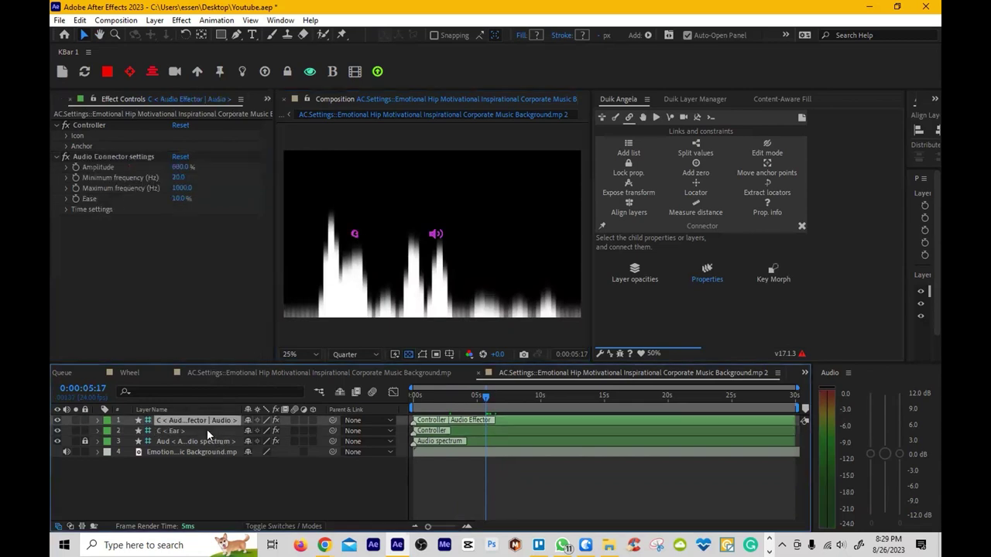
{"action": "left_click", "coordinate": [207, 431]}
{"action": "left_click", "coordinate": [424, 353]}
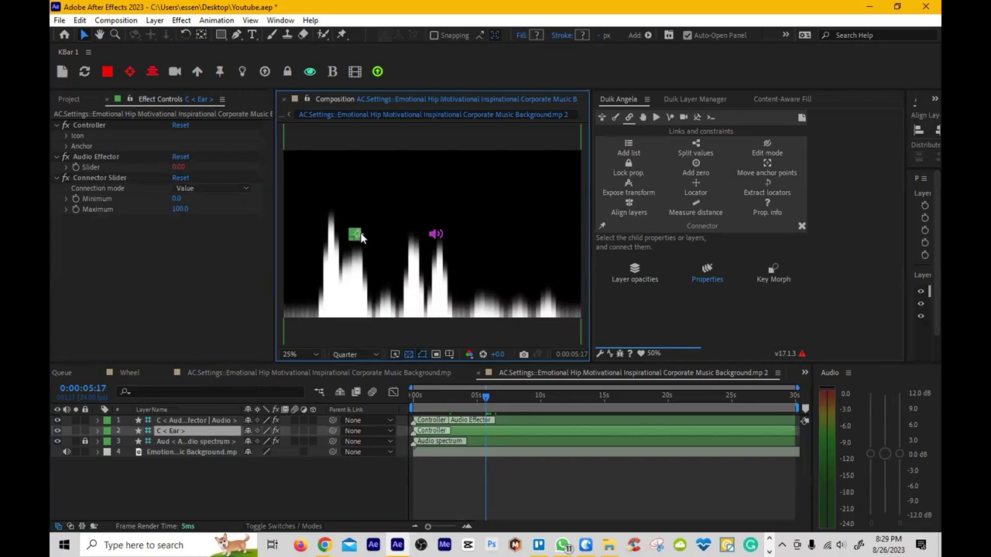
{"action": "left_click_drag", "start_coordinate": [362, 238], "coordinate": [419, 287]}
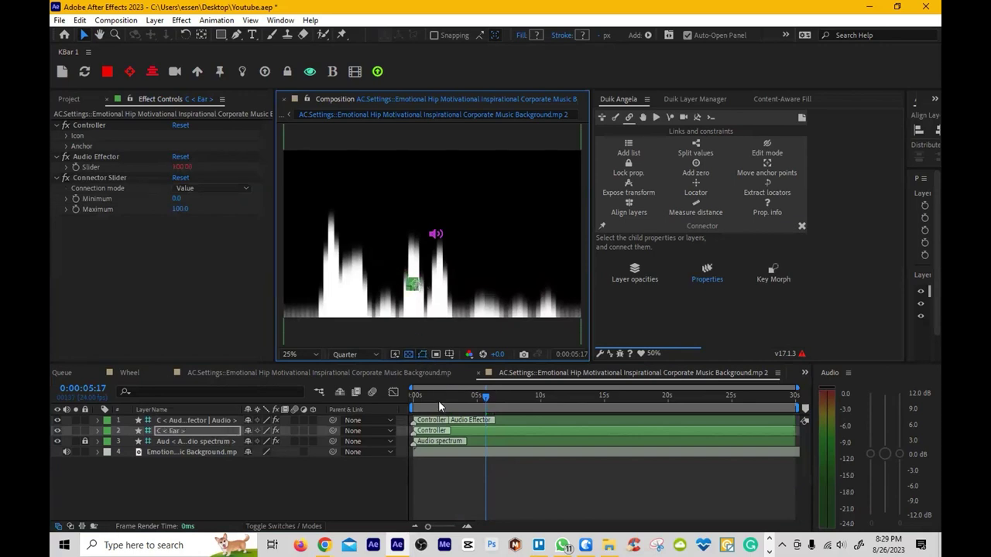
{"action": "left_click_drag", "start_coordinate": [438, 400], "coordinate": [389, 398]}
{"action": "key", "text": "space"}
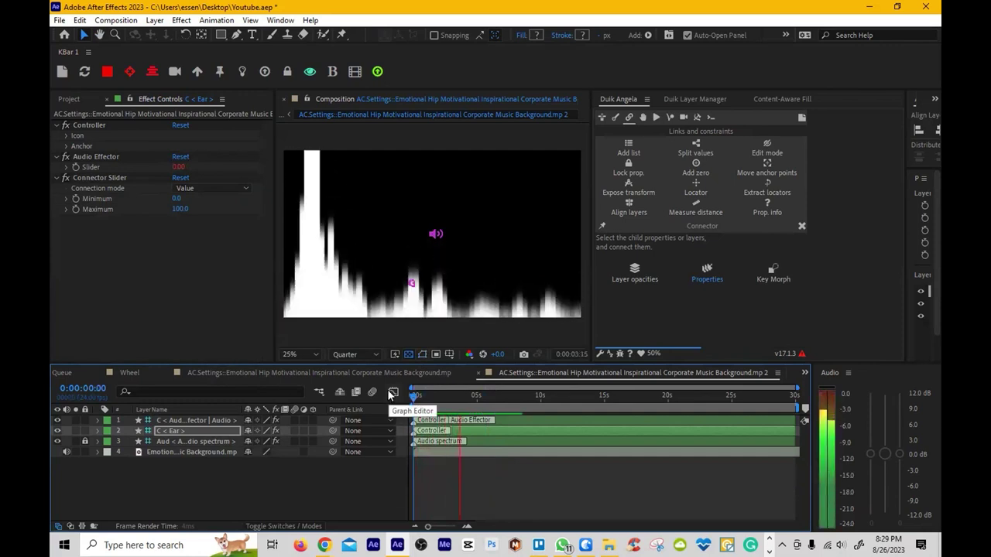
{"action": "key", "text": "space"}
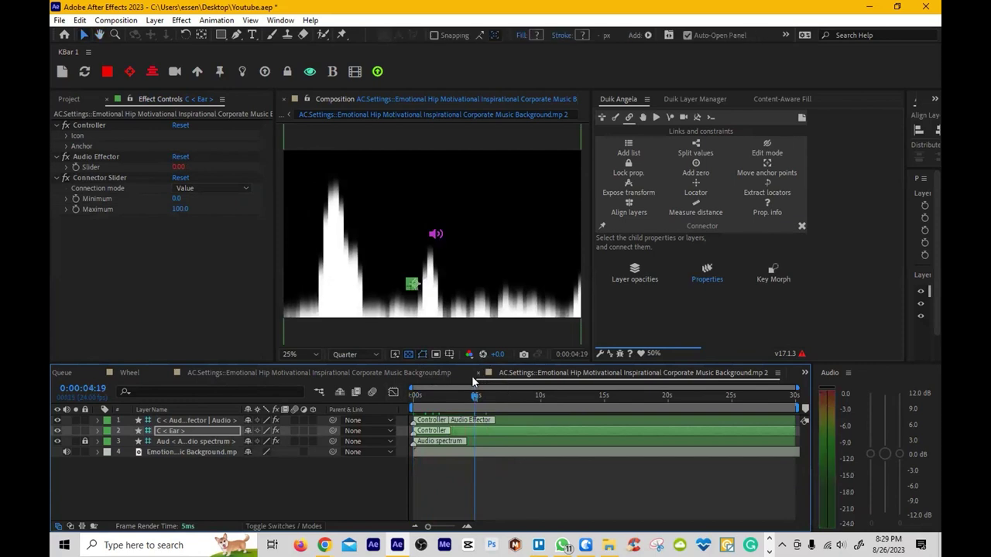
{"action": "left_click", "coordinate": [478, 373]}
- Close the first spectrum precomp and preview the Wheel animation with music
{"action": "left_click", "coordinate": [195, 373]}
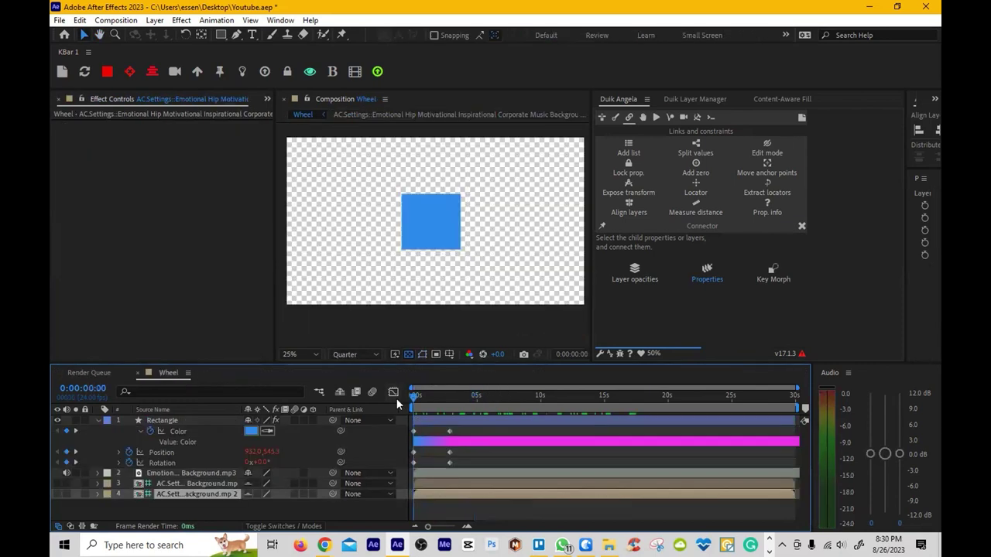
{"action": "key", "text": "space"}
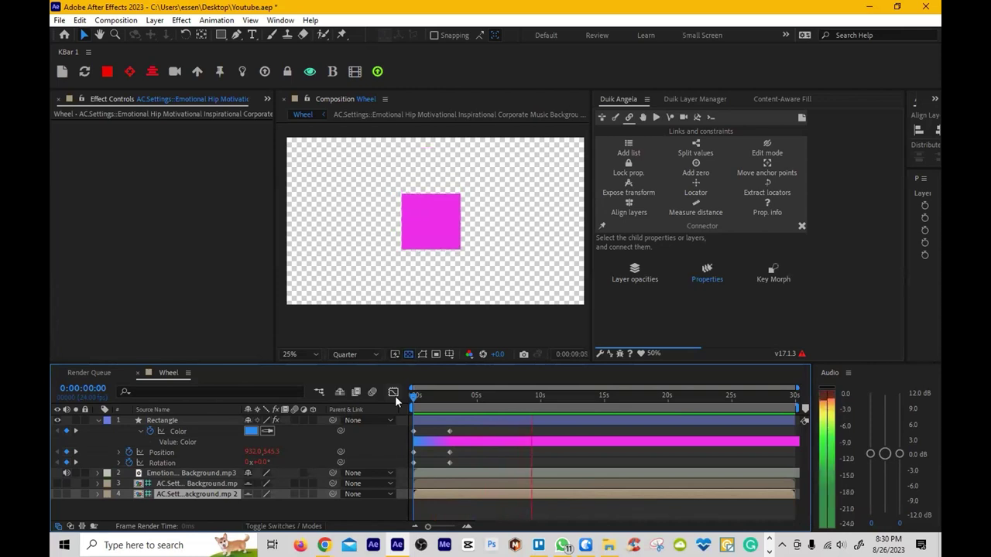
{"action": "key", "text": "space"}
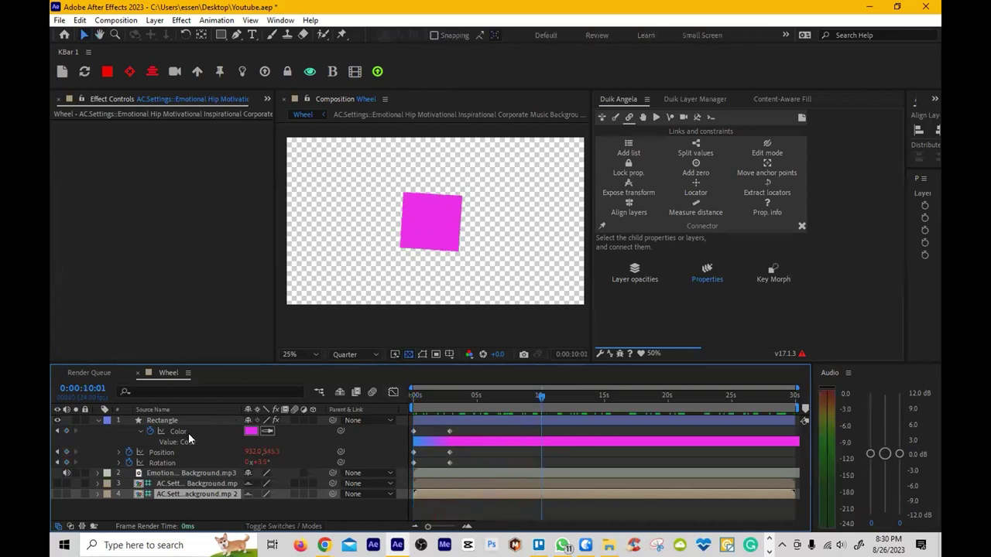
- Connect the Rectangle's Color to the audio connector and preview the result from the start
{"action": "left_click", "coordinate": [196, 431]}
{"action": "left_click", "coordinate": [709, 267]}
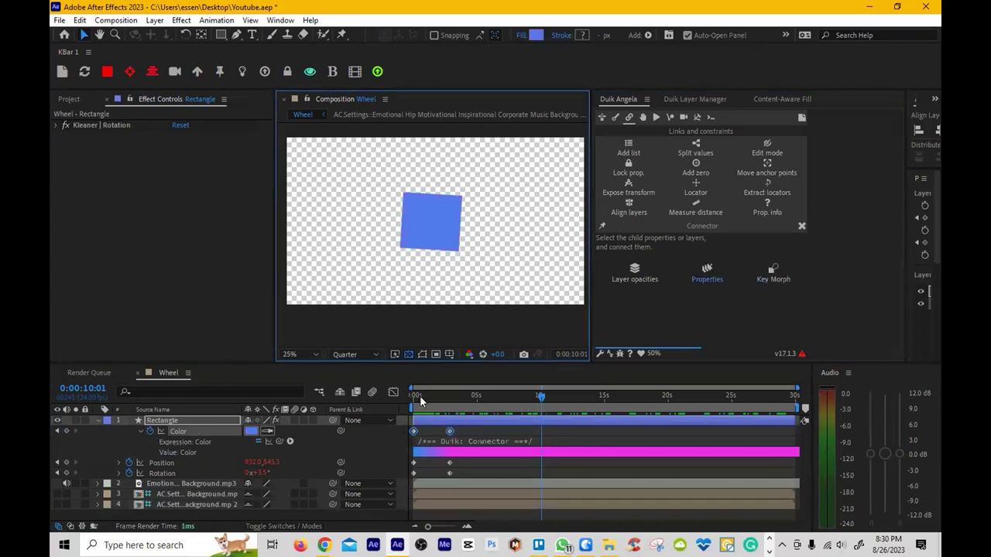
{"action": "left_click_drag", "start_coordinate": [418, 396], "coordinate": [399, 399]}
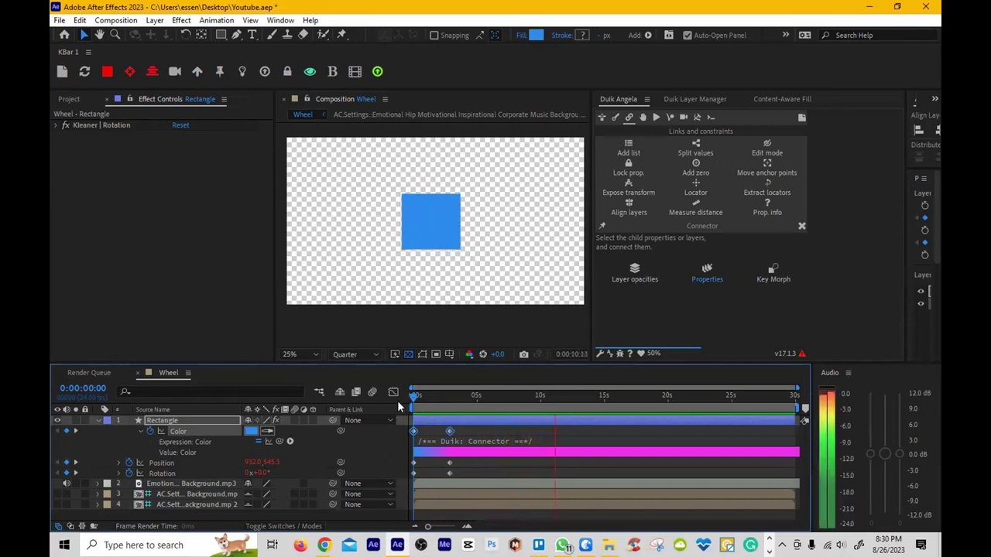
{"action": "key", "text": "h"}
{"action": "key", "text": "space"}
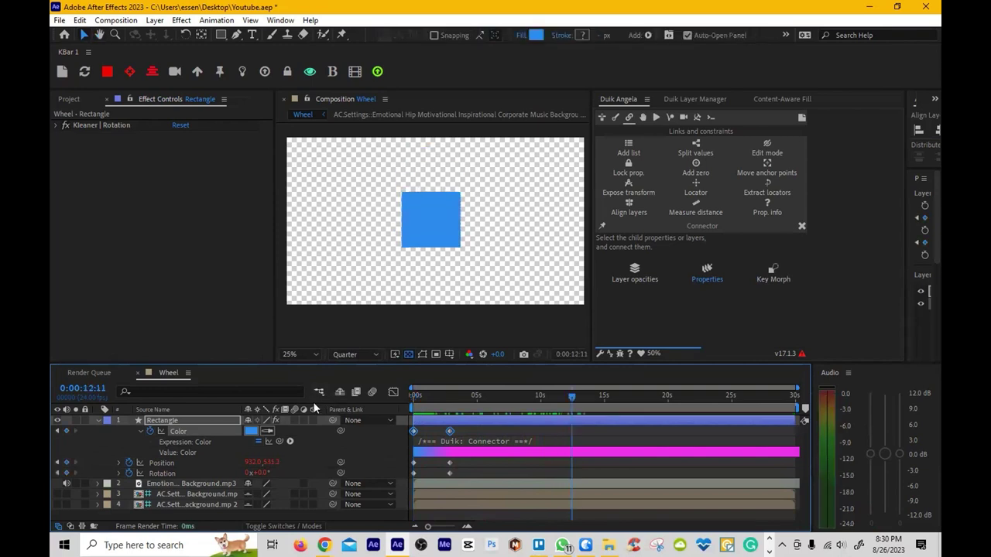